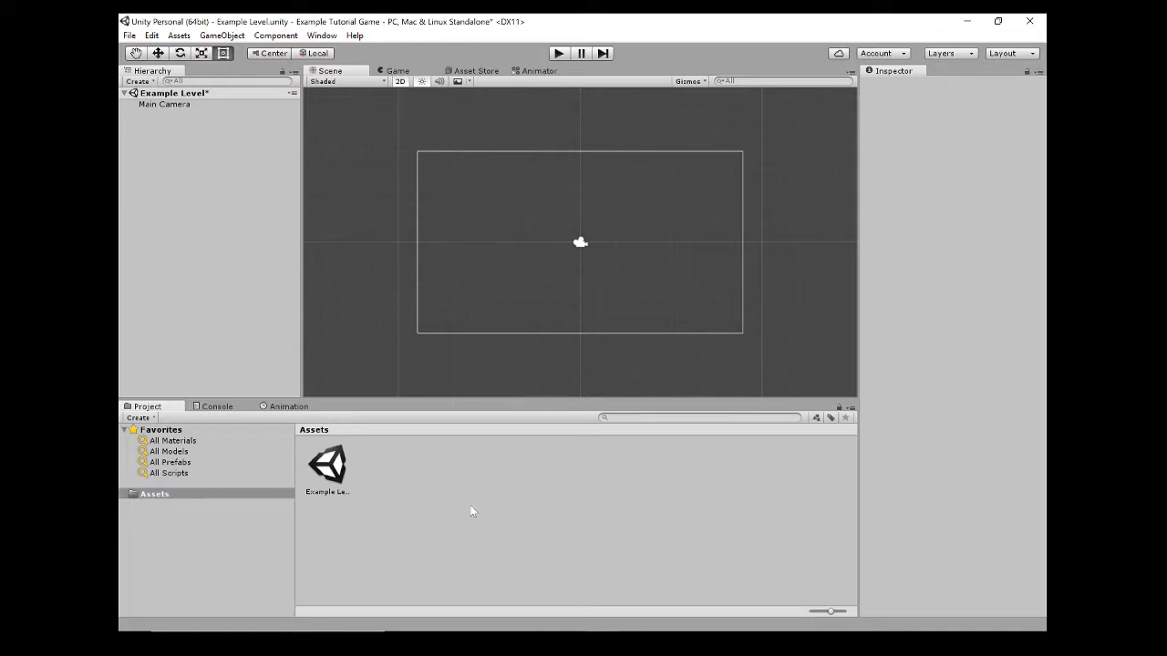
- Switch to File Explorer and open the Assets folder nested inside the 2D Basics project's Assets folder on the Desktop
key("alt+Tab")
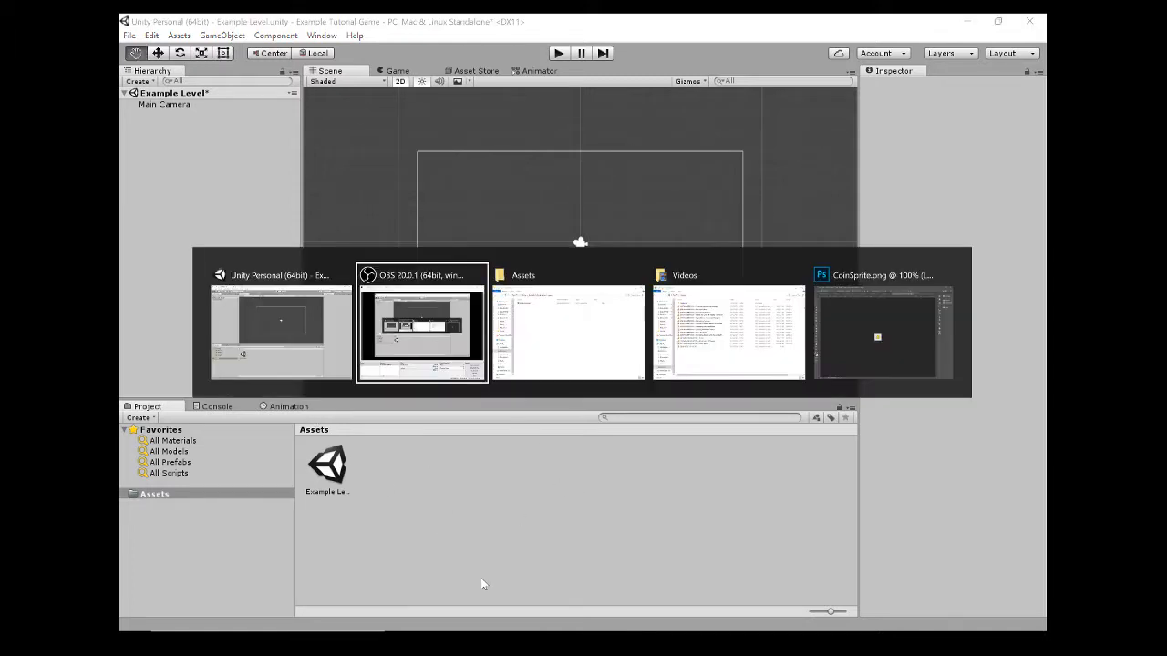
key("alt+Tab")
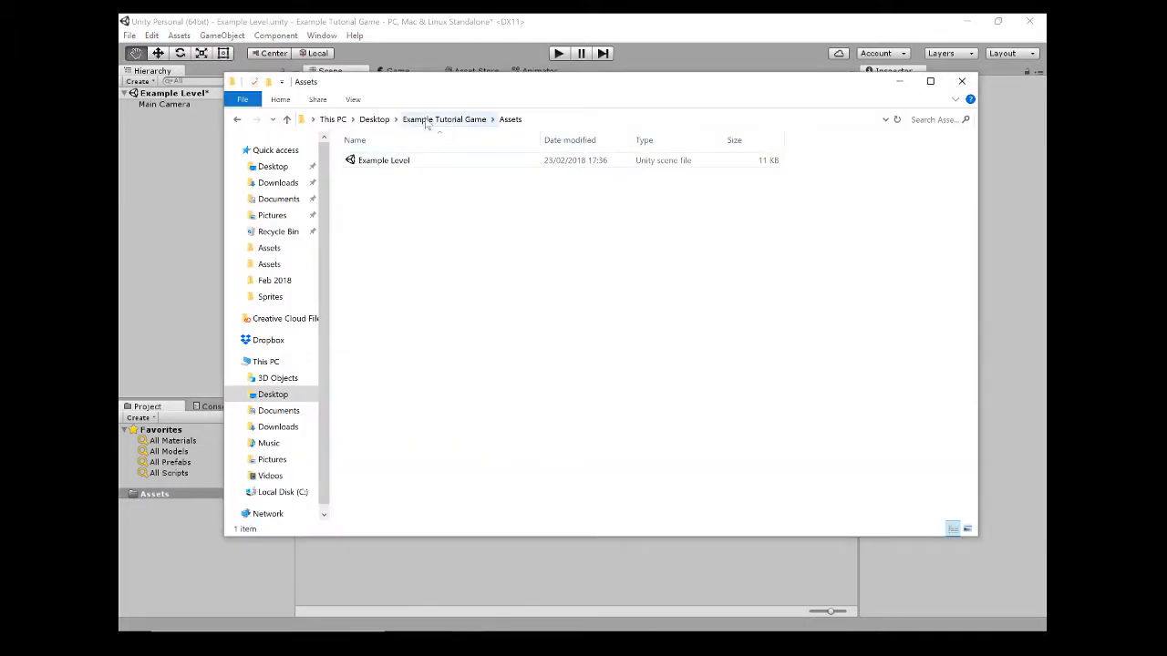
left_click(374, 120)
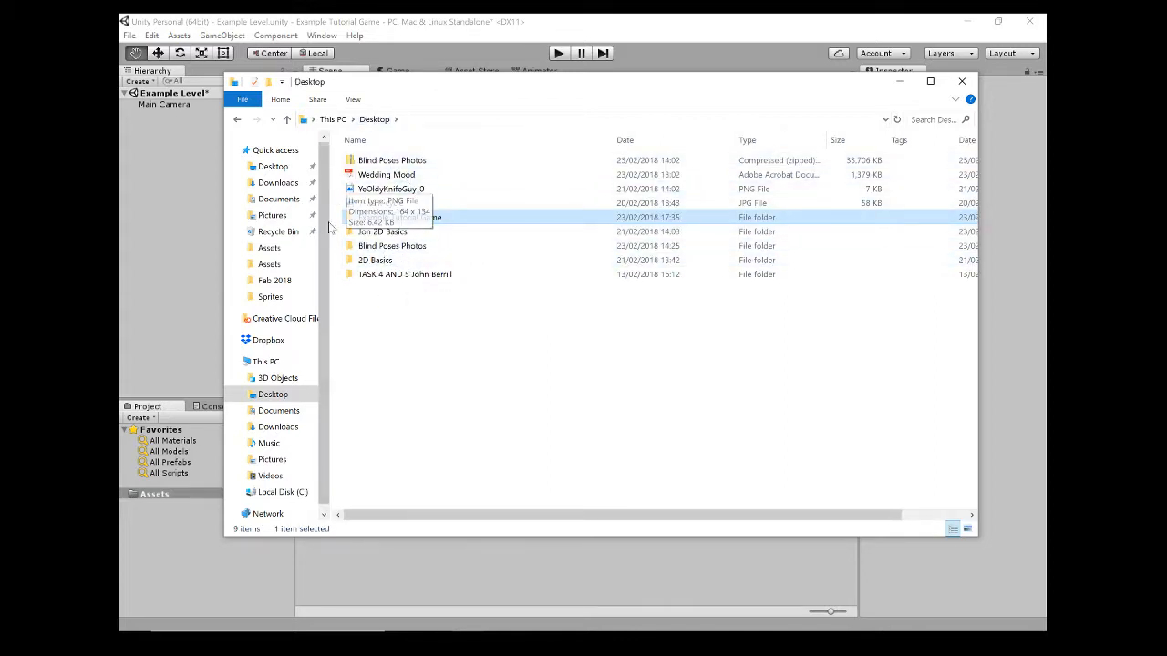
double_click(387, 234)
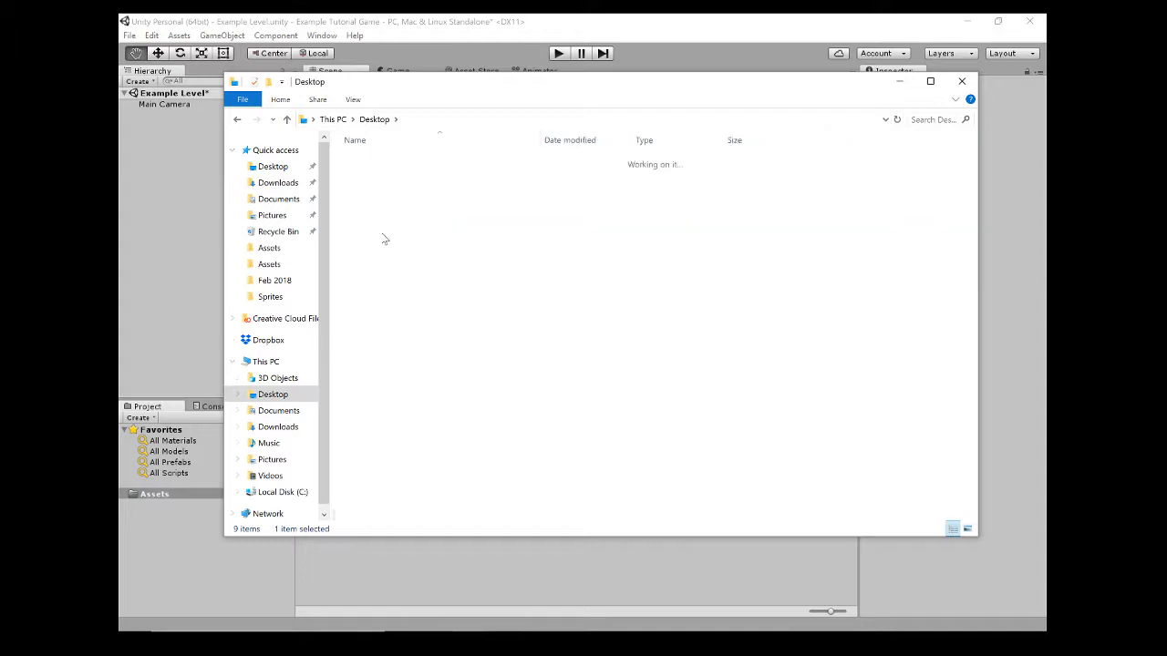
double_click(378, 161)
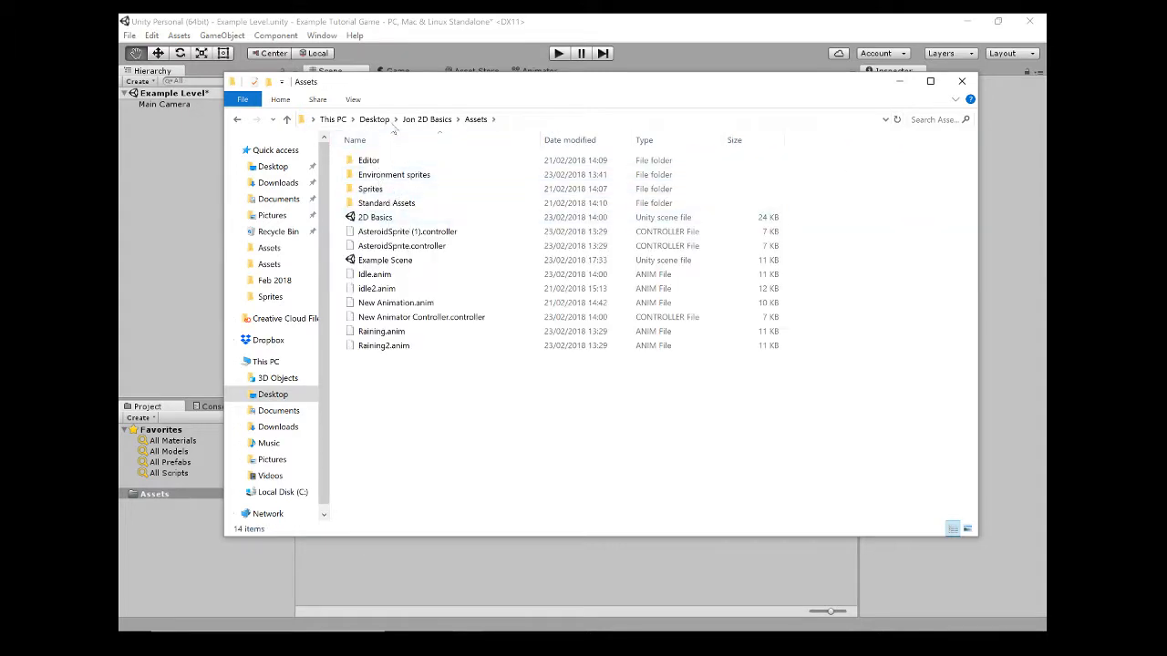
left_click(426, 120)
left_click(373, 120)
double_click(374, 261)
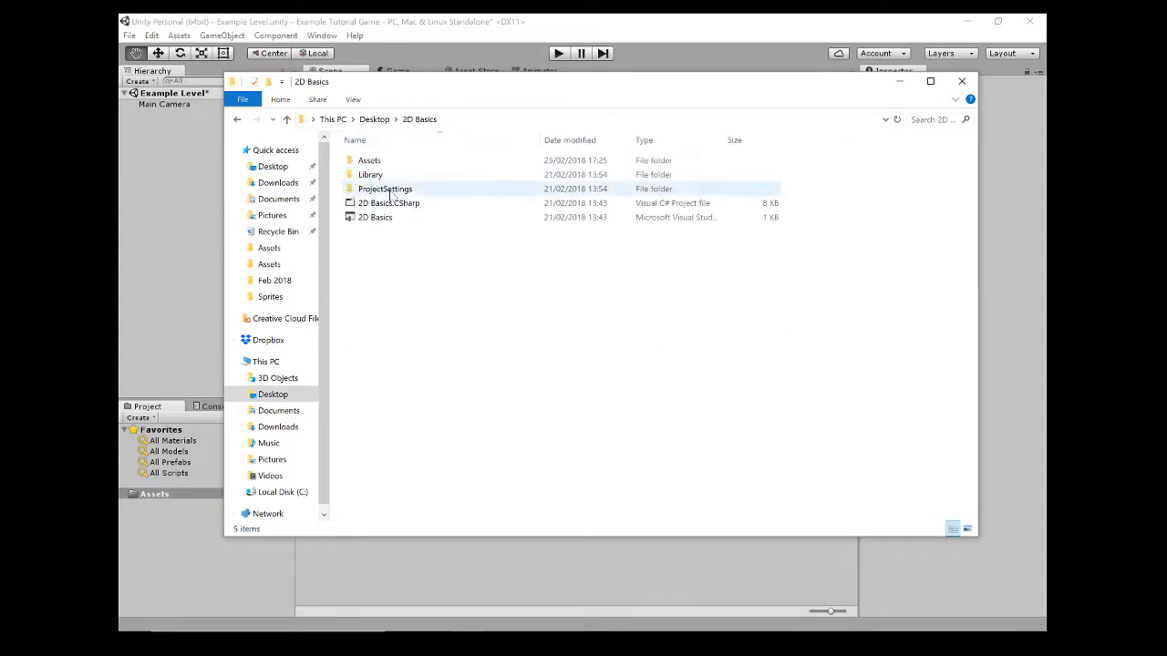
double_click(378, 161)
double_click(379, 177)
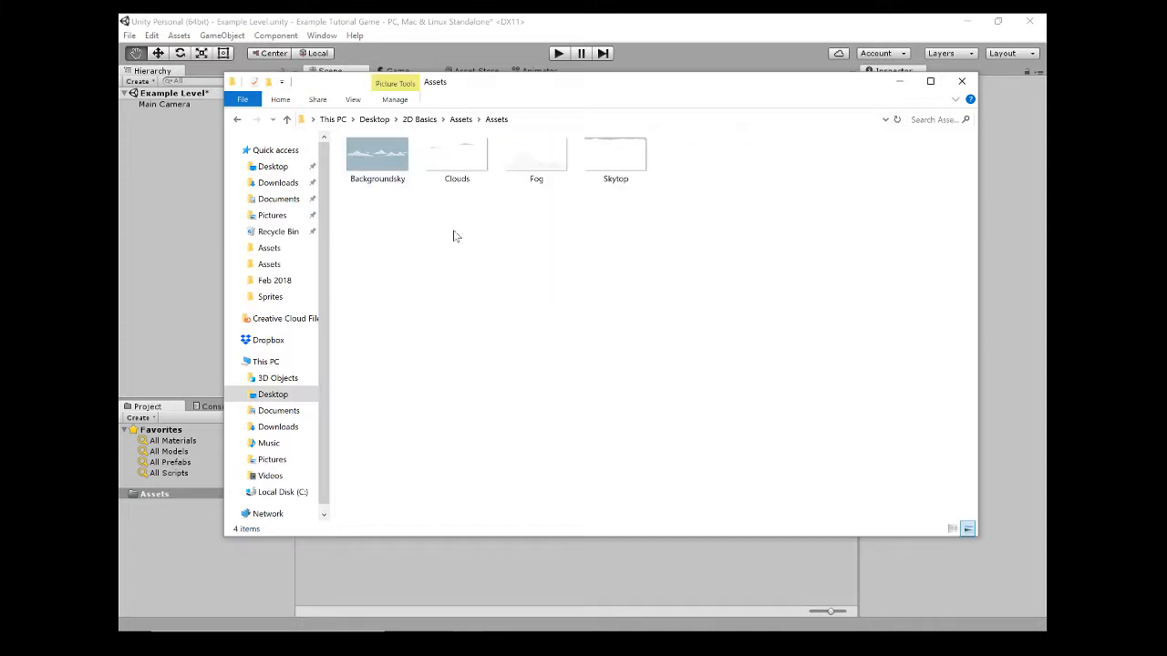
- Copy the Backgroundsky, Clouds, Fog and Skytop images, and shrink and move the folder window to uncover Unity's project assets
left_click_drag(354, 246, 739, 222)
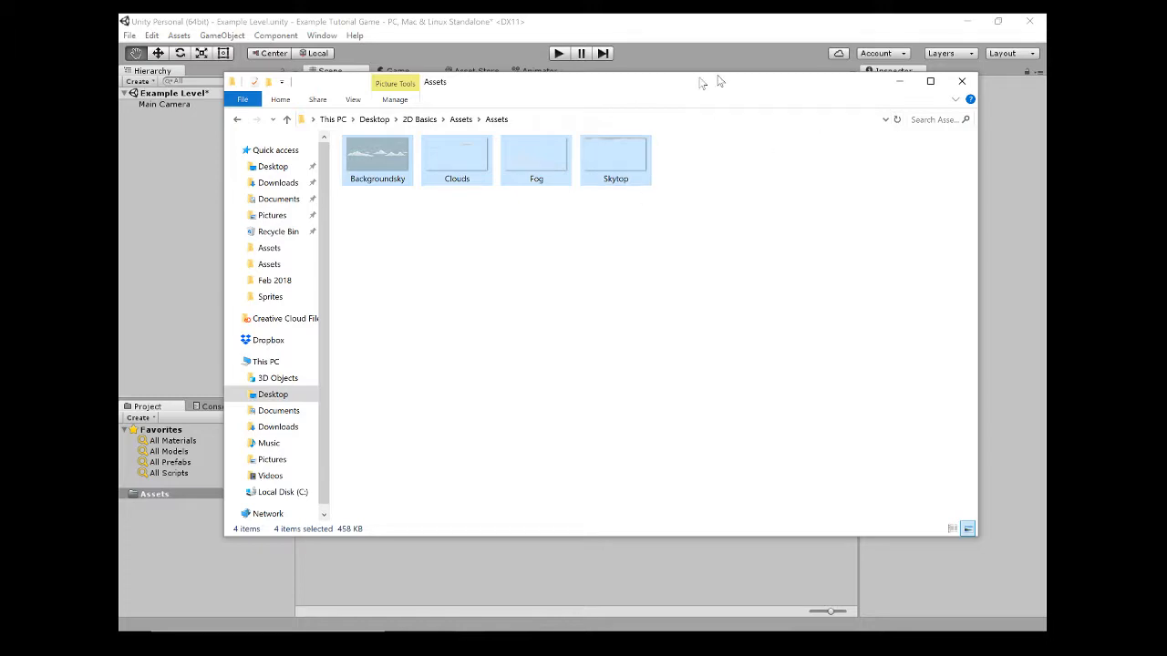
left_click_drag(703, 81, 721, 105)
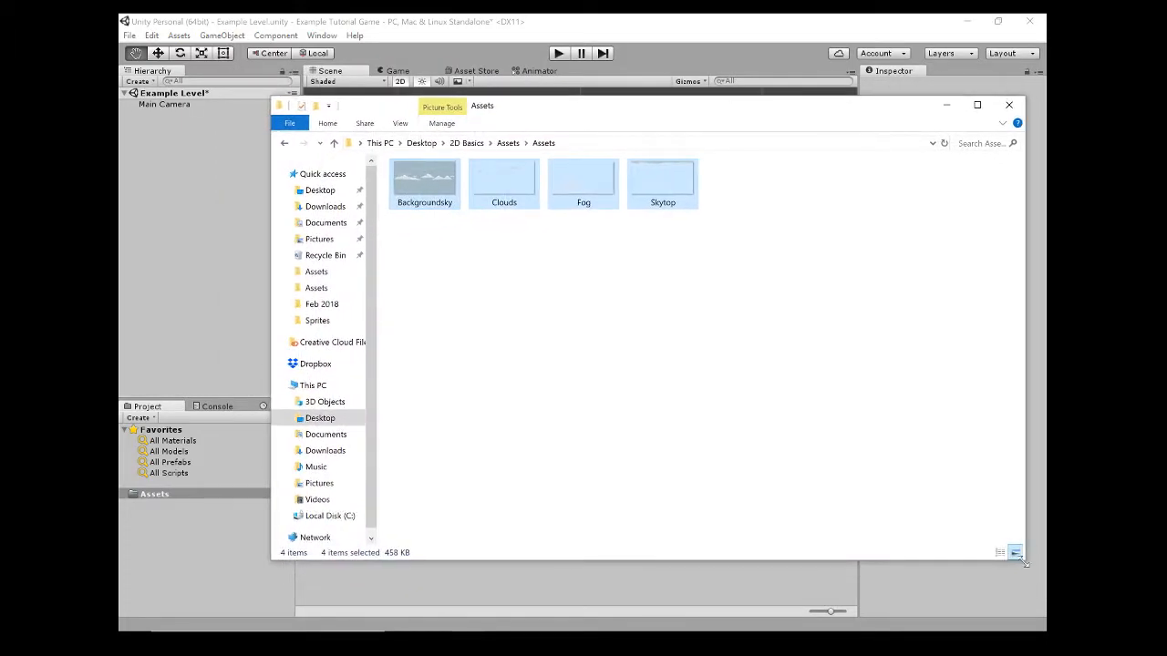
left_click_drag(1025, 550, 775, 401)
left_click_drag(561, 110, 818, 186)
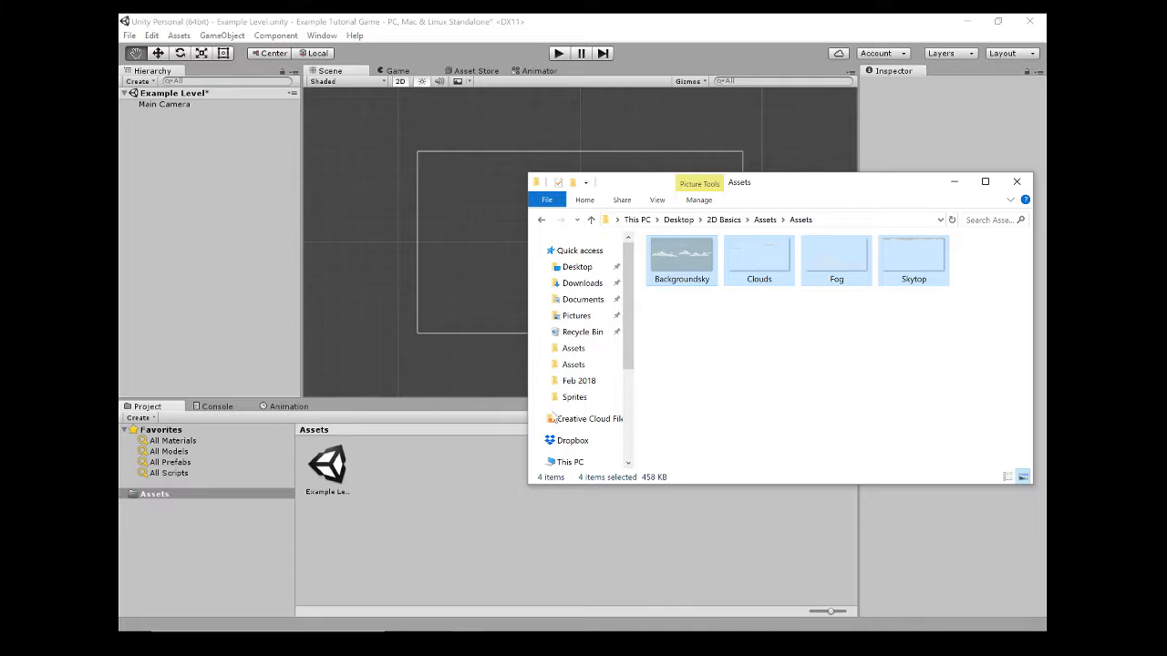
- Paste the four copied images into the Example Tutorial Game project's Assets folder and return to Unity
left_click(678, 220)
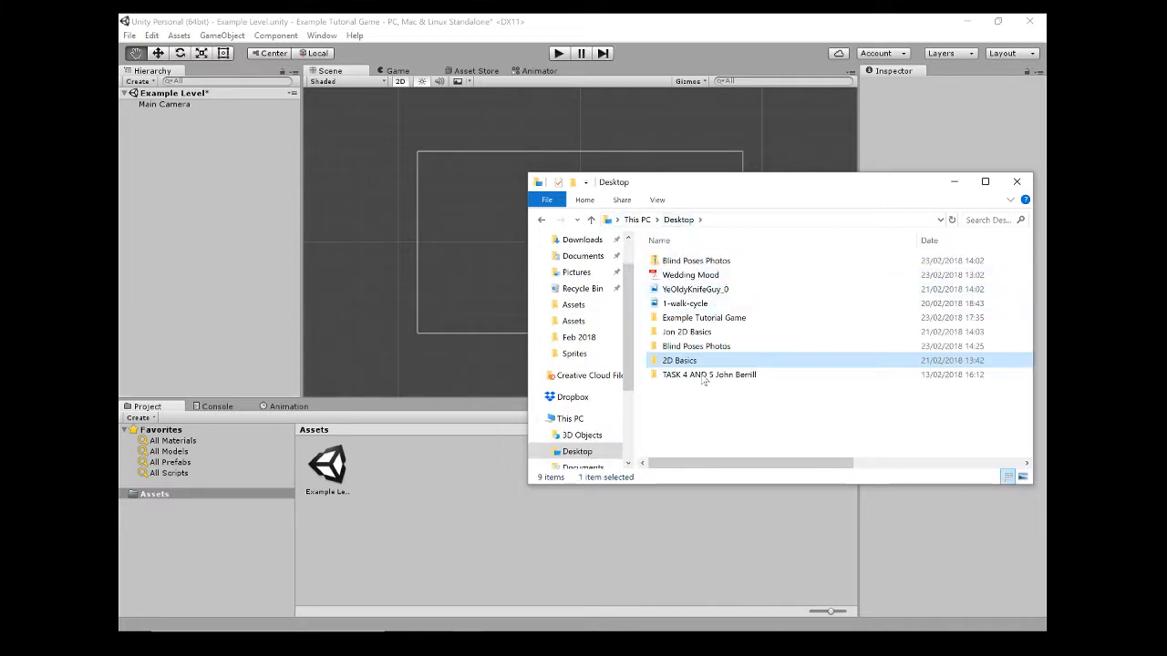
left_click(709, 318)
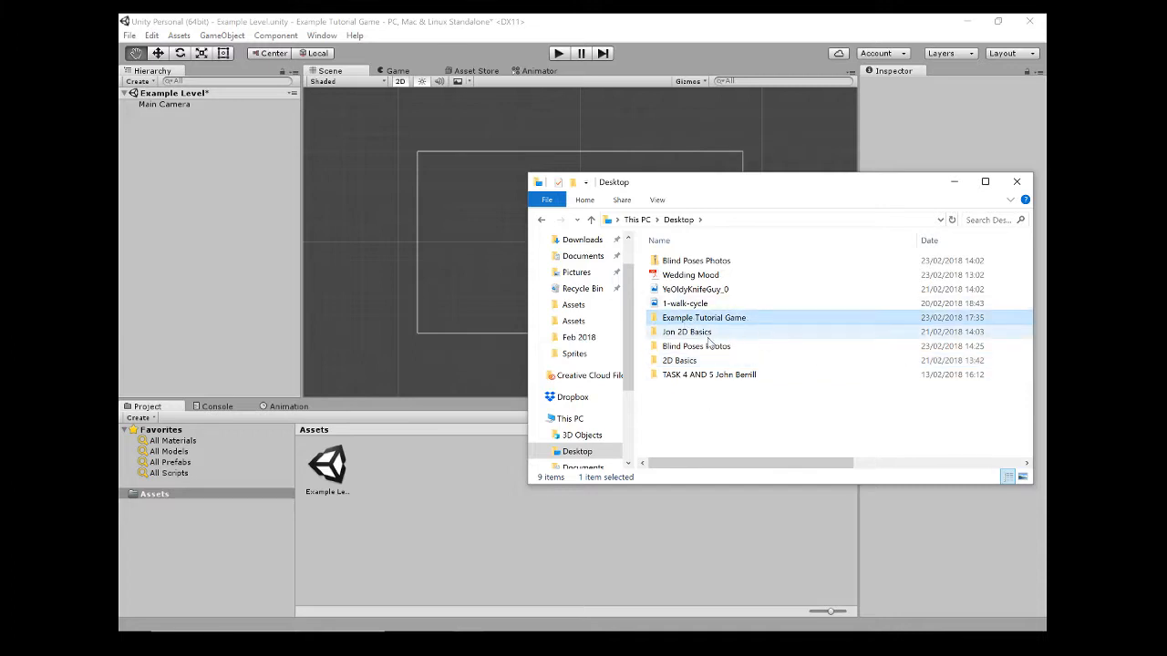
key("Return")
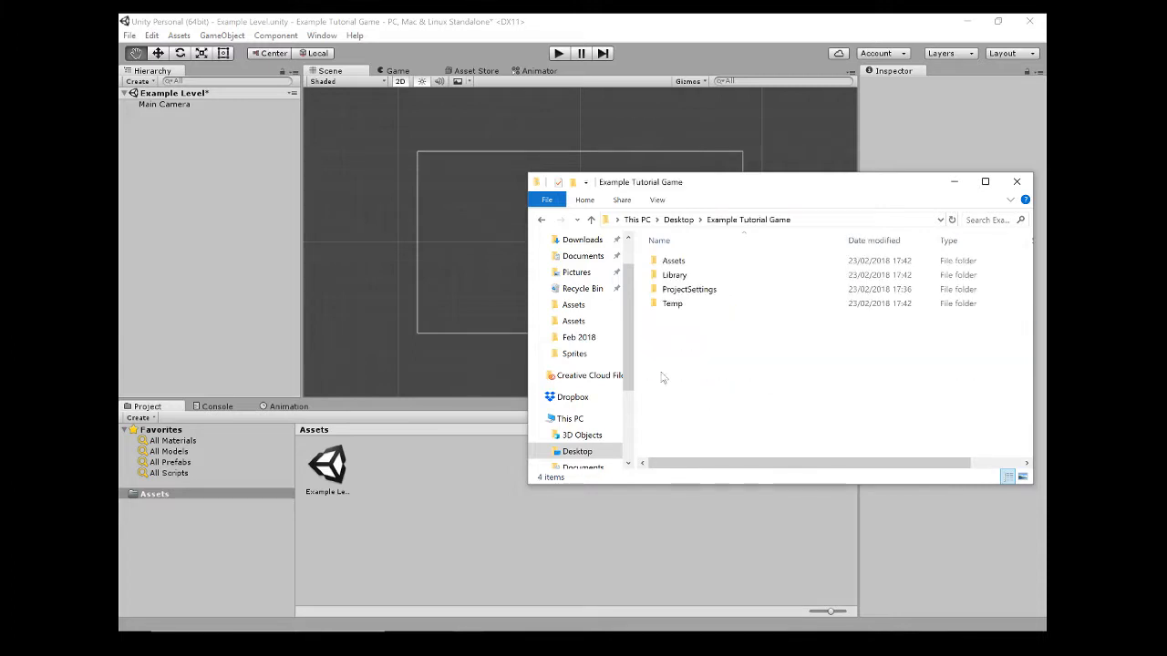
double_click(674, 262)
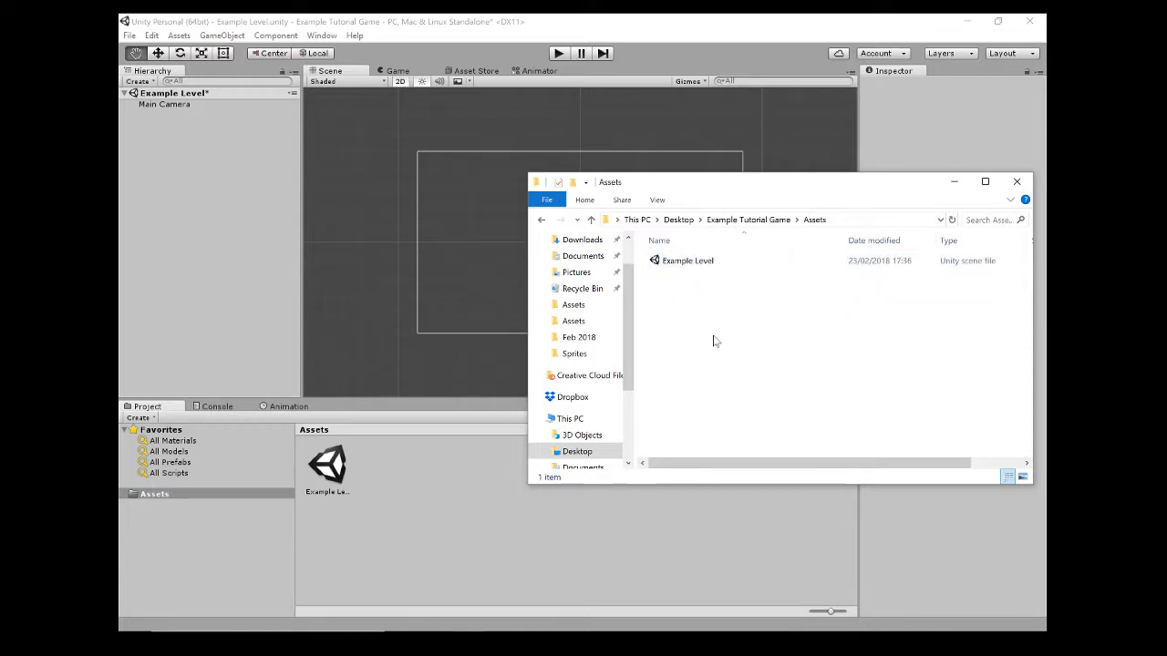
key("ctrl+v")
left_click(458, 493)
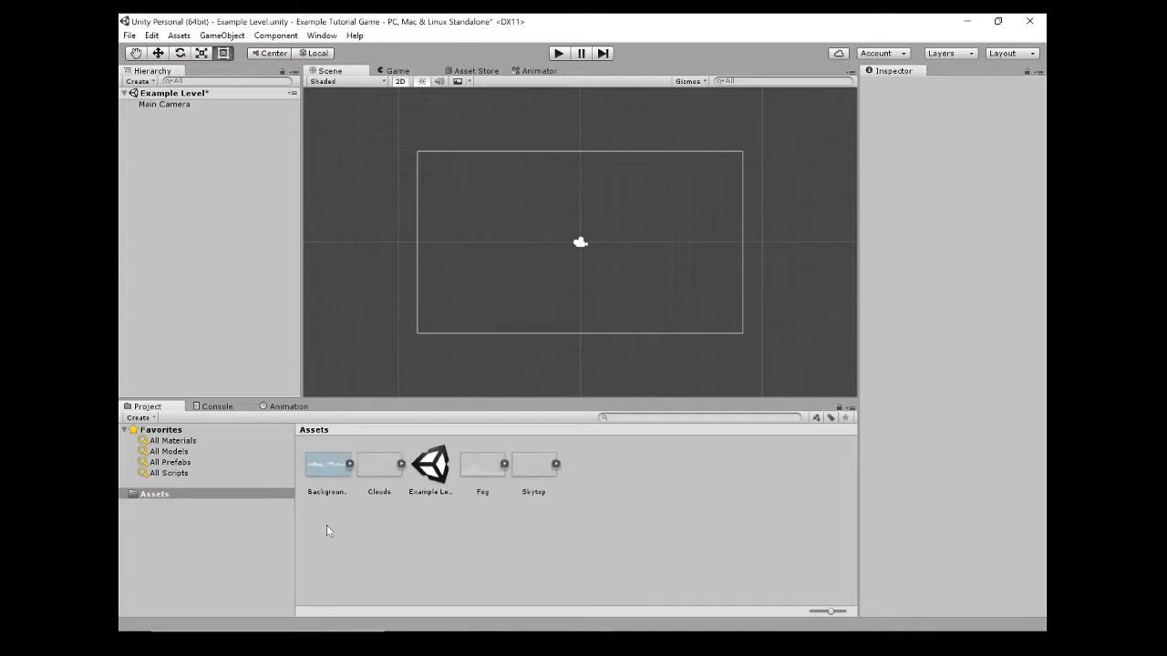
- Review the pasted images and the Example Tutorial Game folder in File Explorer, and close its window
key("alt+Tab")
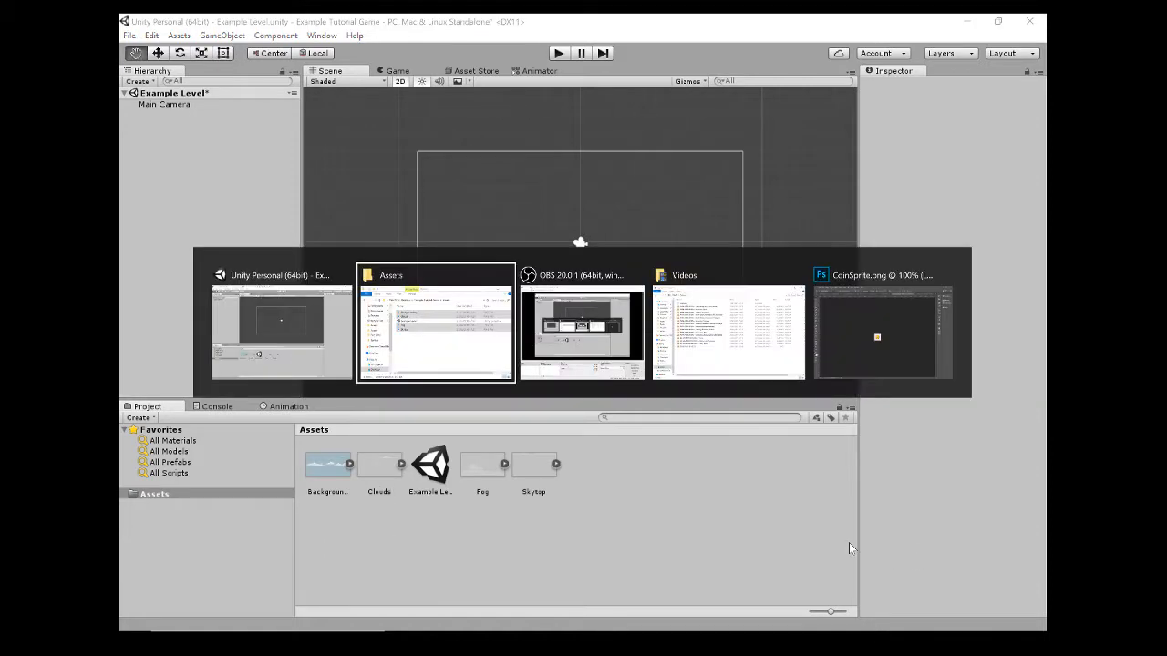
key("alt+Tab")
left_click(436, 333)
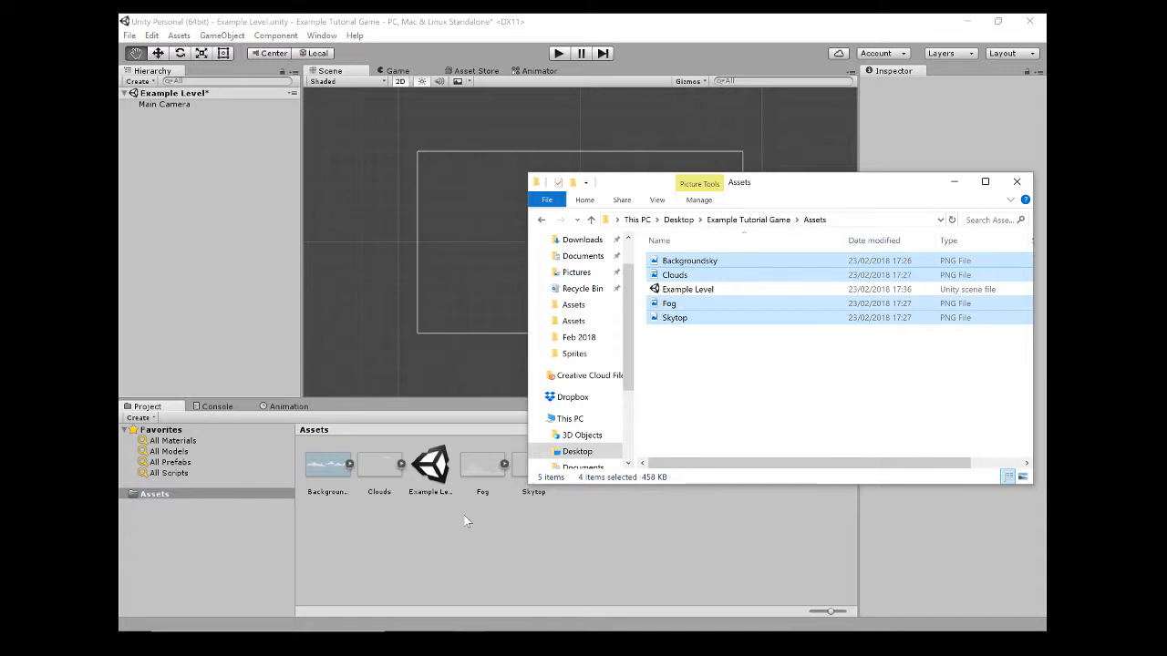
left_click(749, 219)
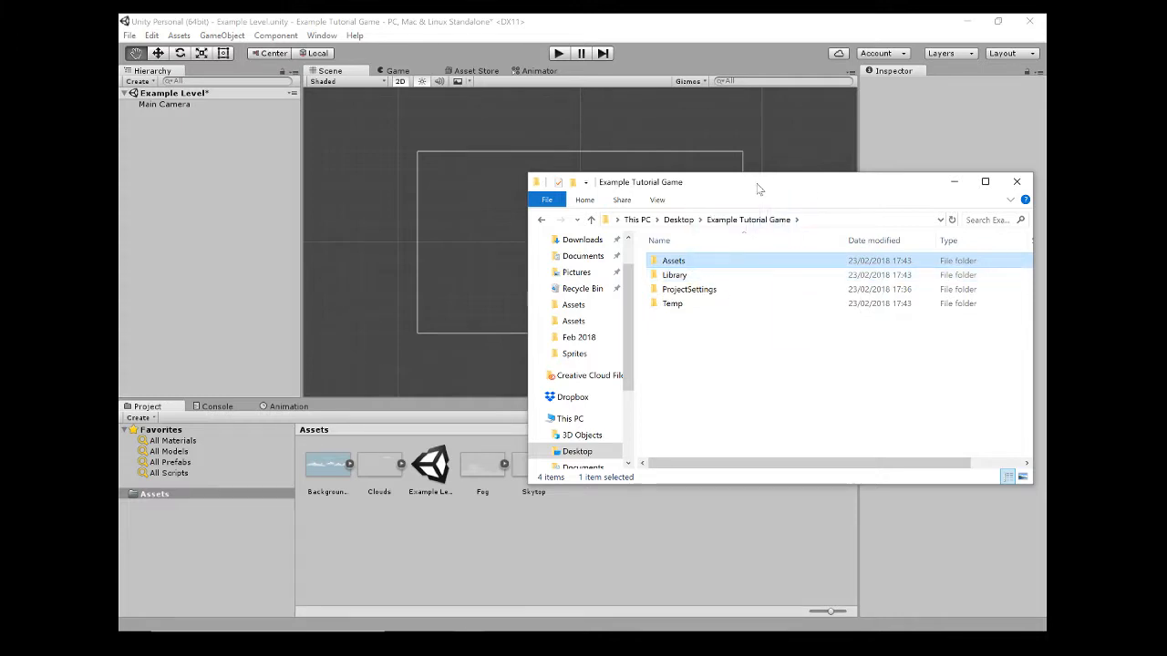
left_click_drag(759, 187, 641, 189)
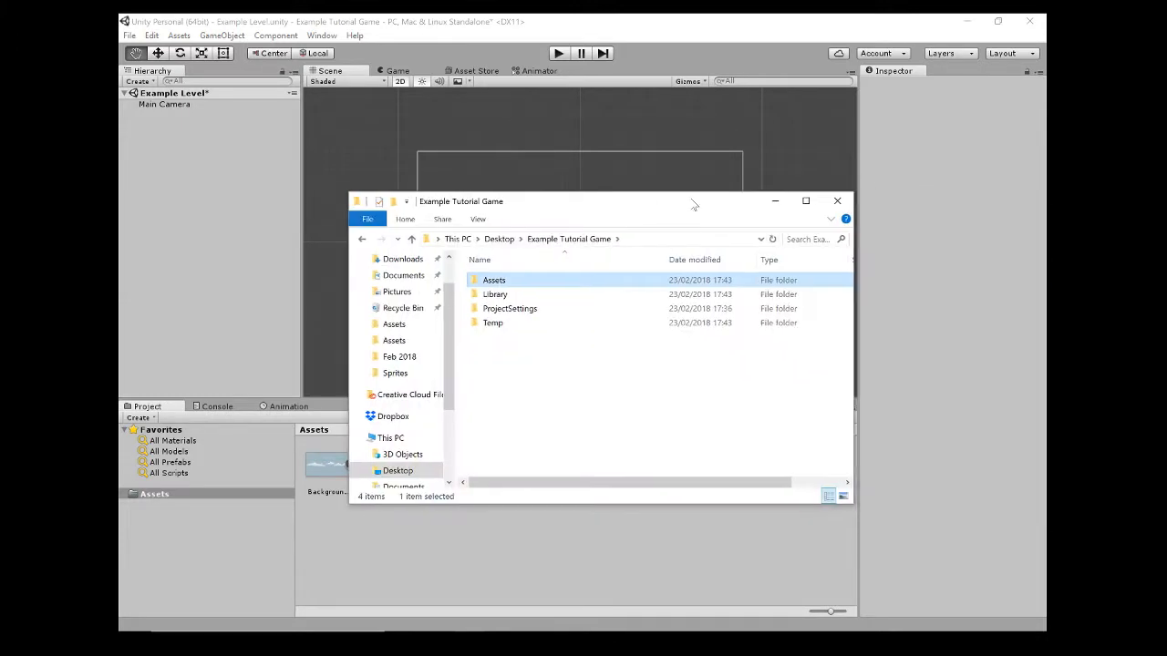
left_click(844, 200)
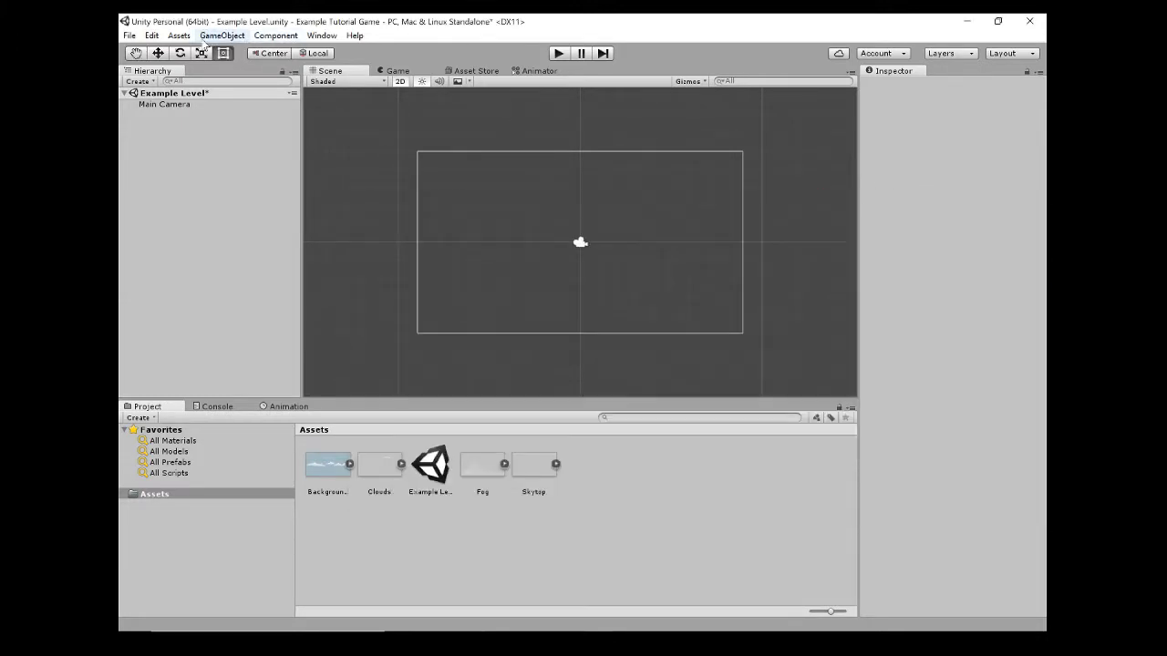
left_click(180, 37)
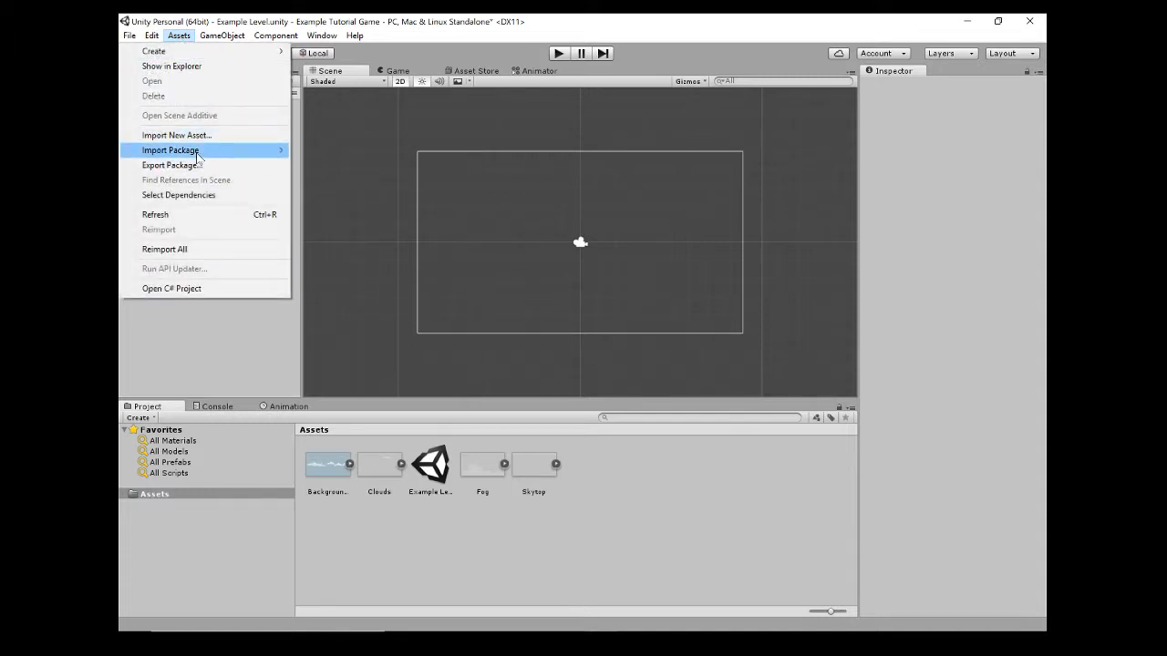
mouse_move(194, 154)
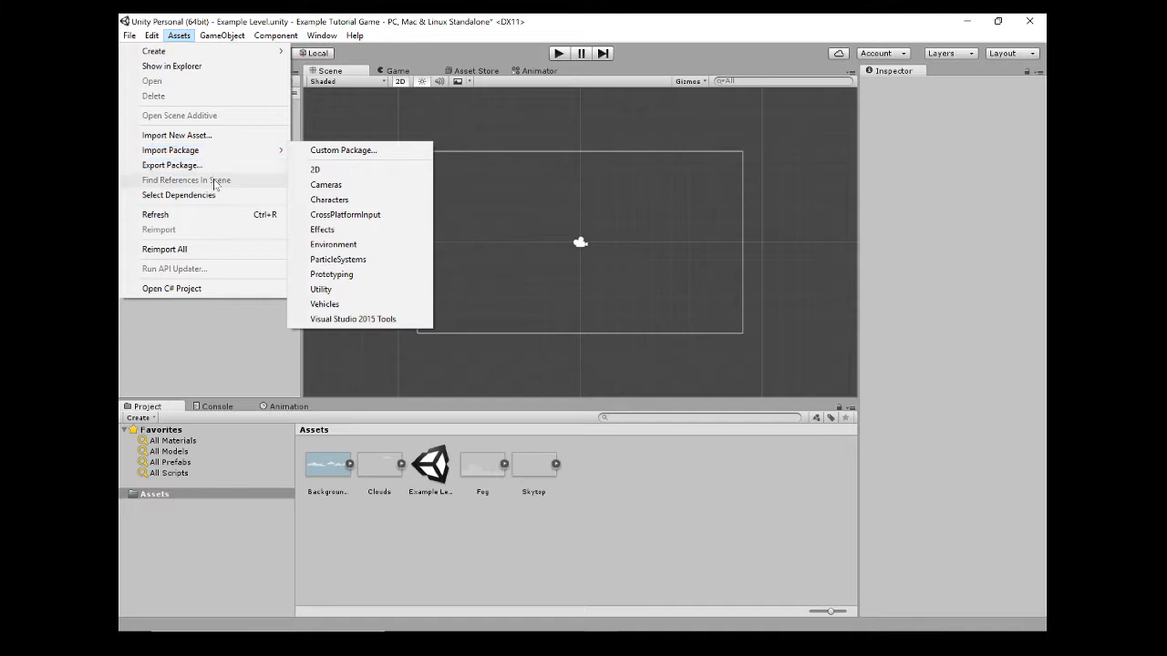
left_click(219, 136)
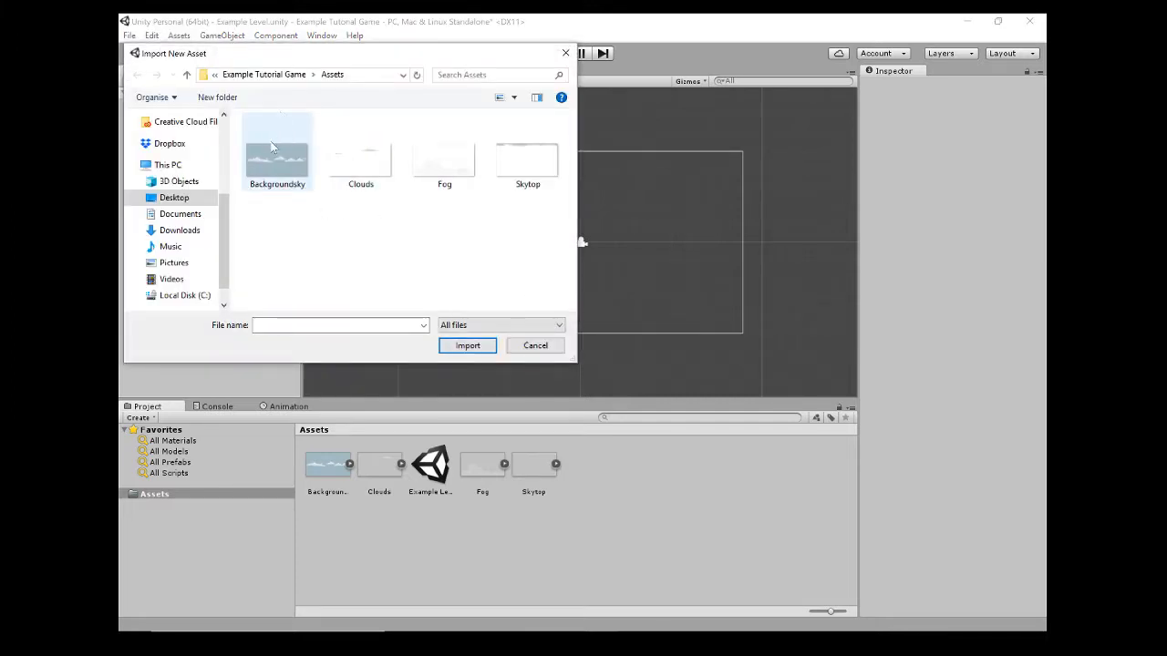
left_click(531, 347)
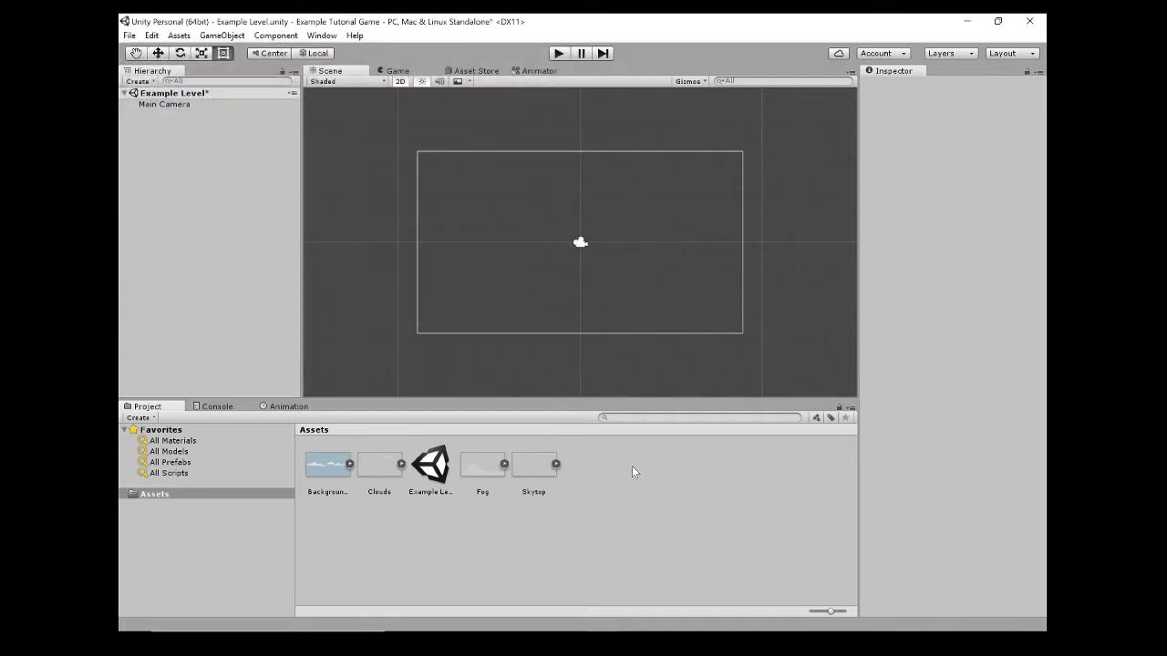
right_click(401, 529)
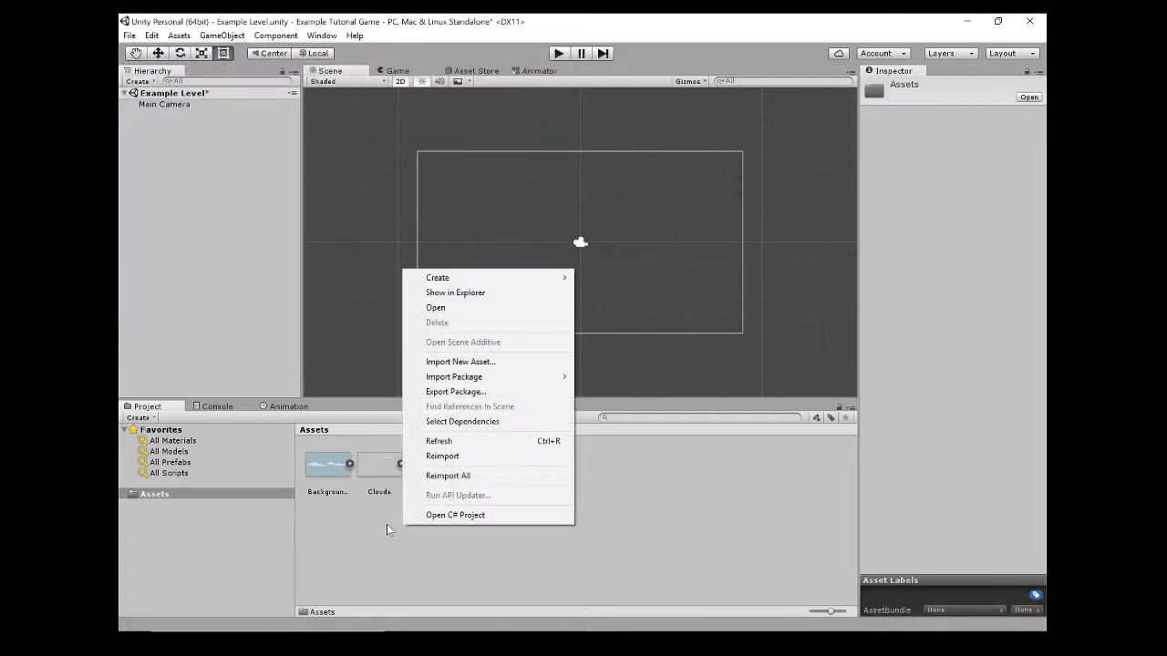
left_click(385, 528)
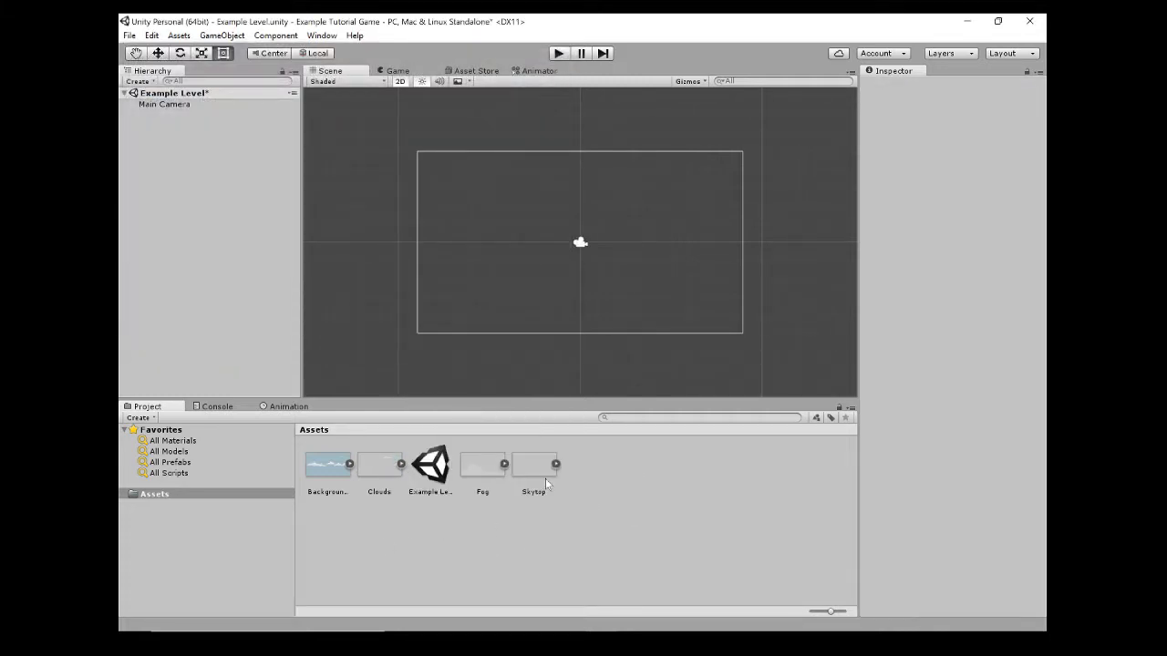
- Create a folder named Background in the project's Assets
right_click(369, 544)
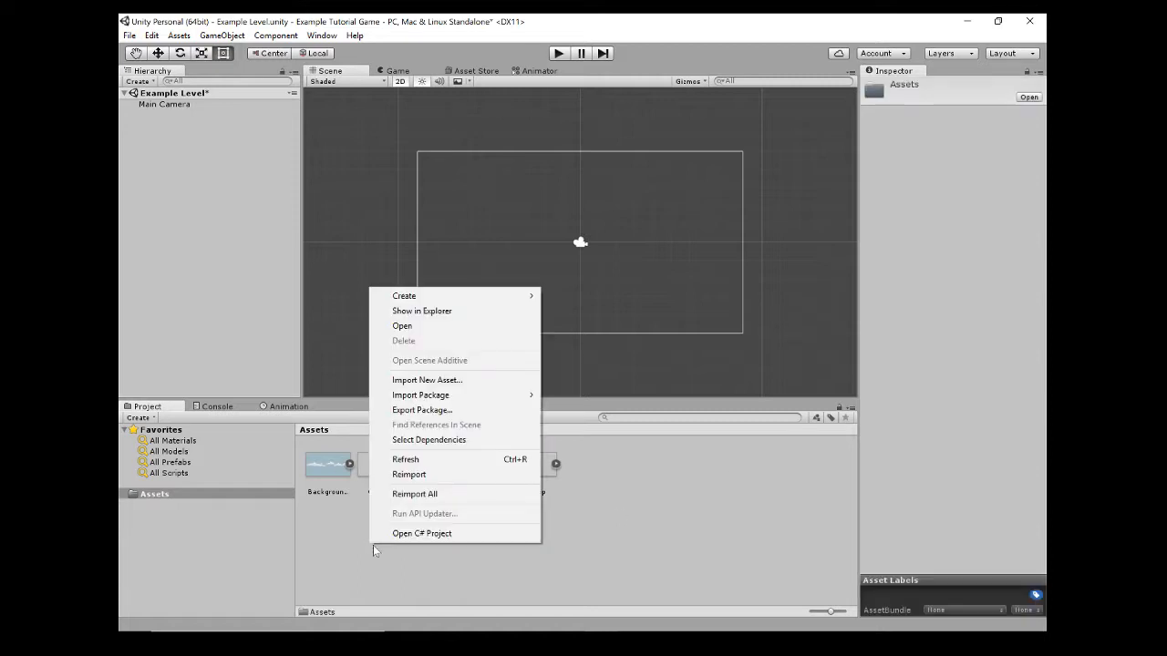
mouse_move(457, 296)
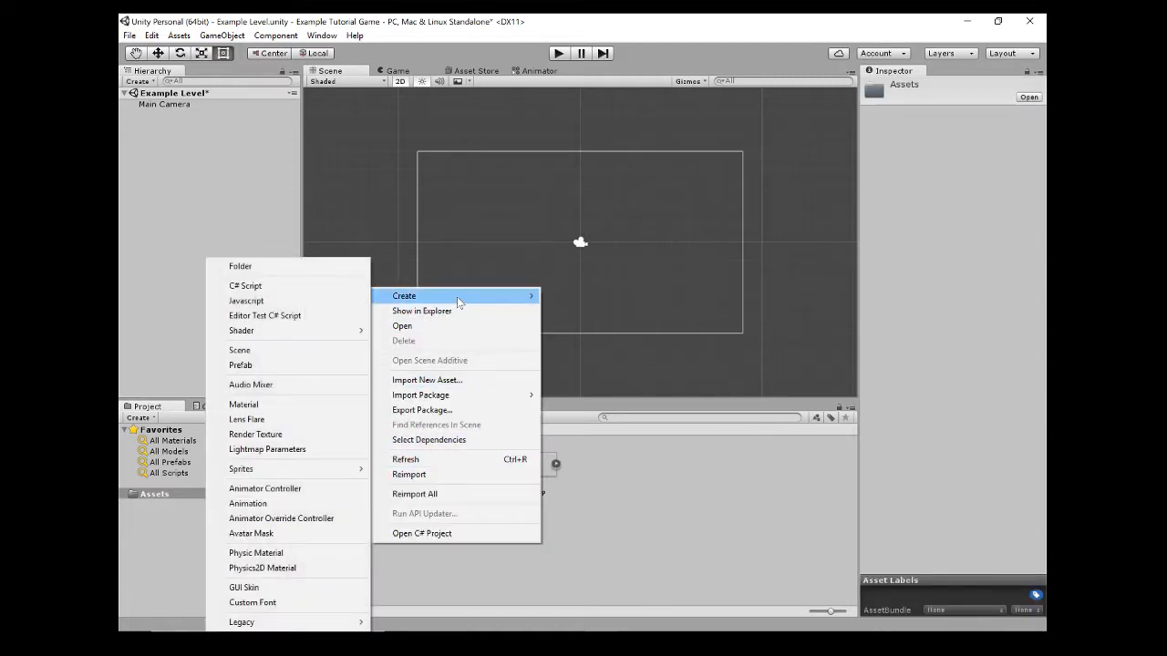
left_click(312, 267)
type("B")
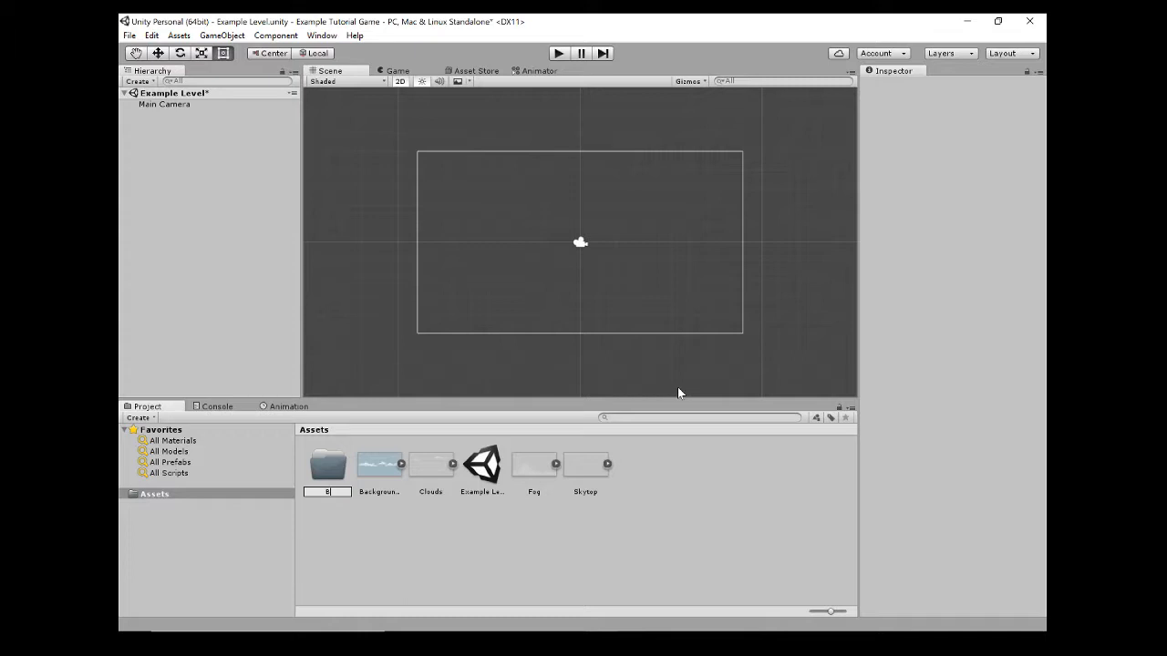
type("ackground")
key("Return")
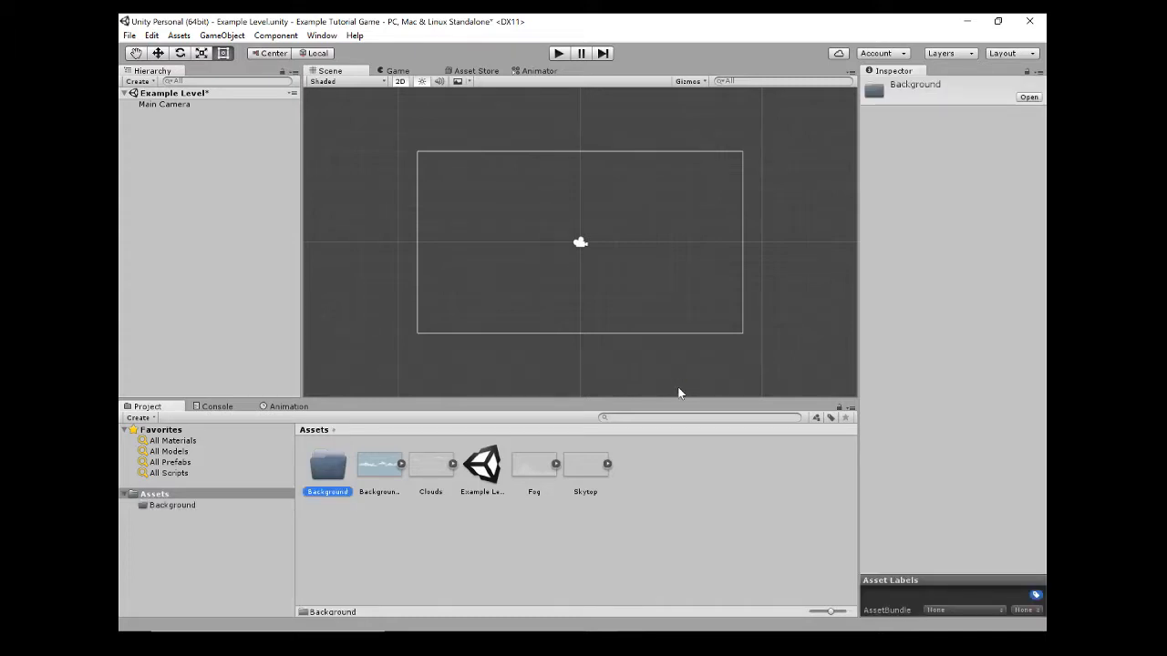
left_click(346, 527)
- Move the Backgroundsky, Clouds, Fog and Skytop sprites into the Background folder, check its contents and return to Assets
left_click(436, 471)
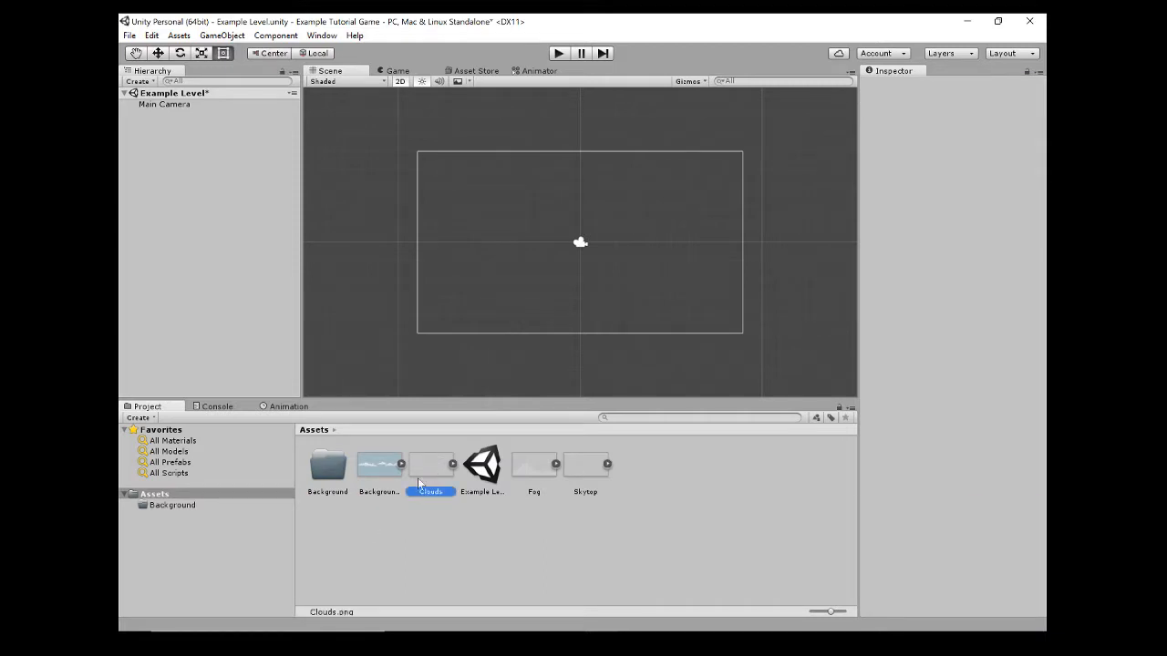
left_click(379, 467, "ctrl")
left_click_drag(379, 466, 329, 471)
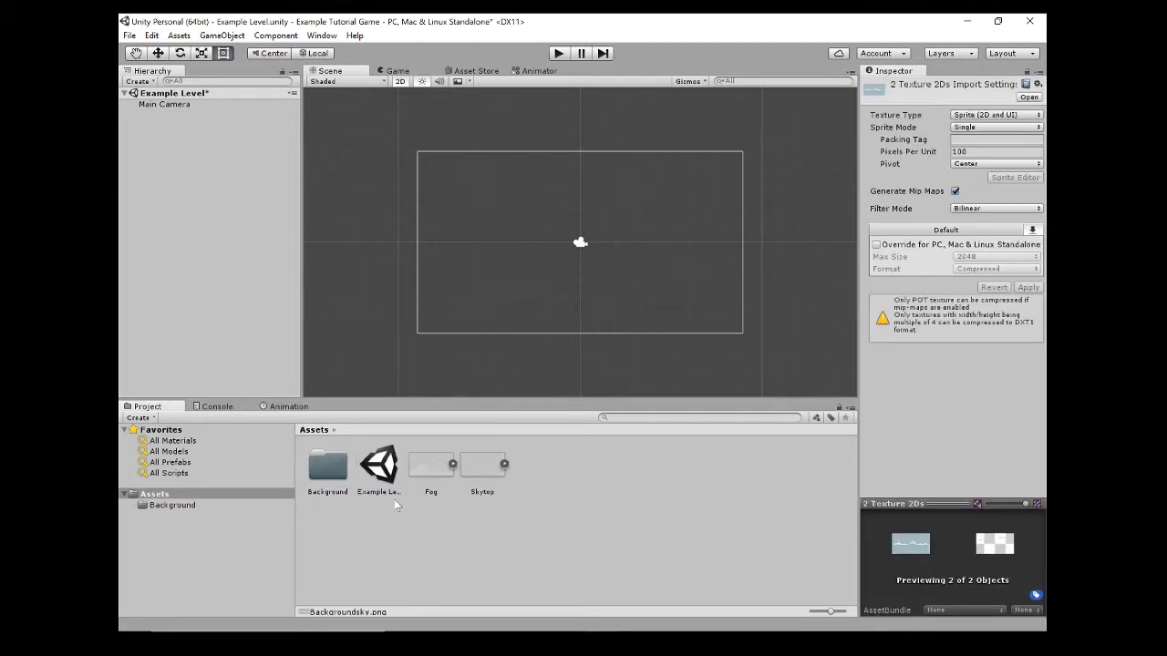
left_click(430, 467)
left_click(475, 472, "ctrl")
left_click_drag(441, 469, 330, 475)
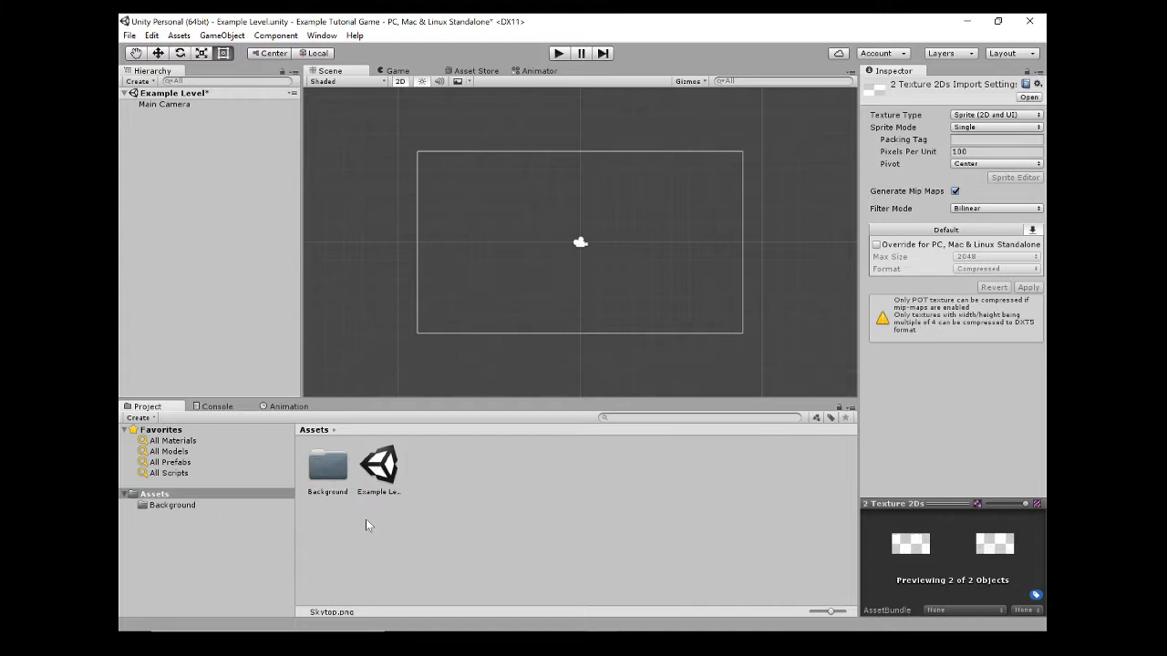
double_click(318, 469)
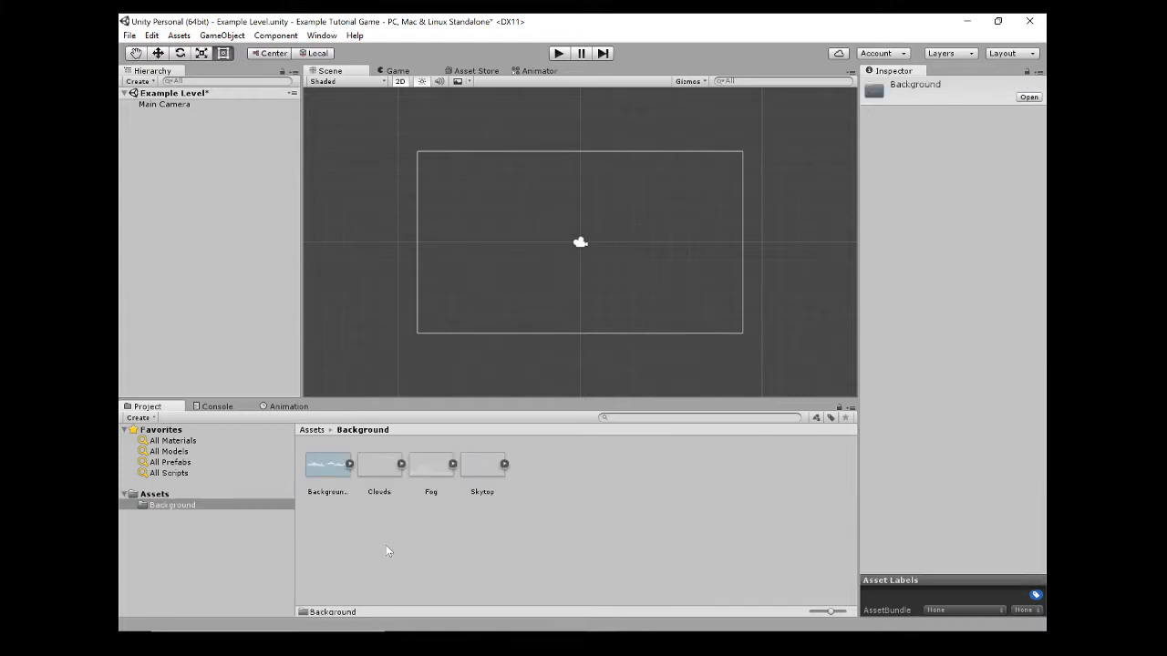
left_click(311, 430)
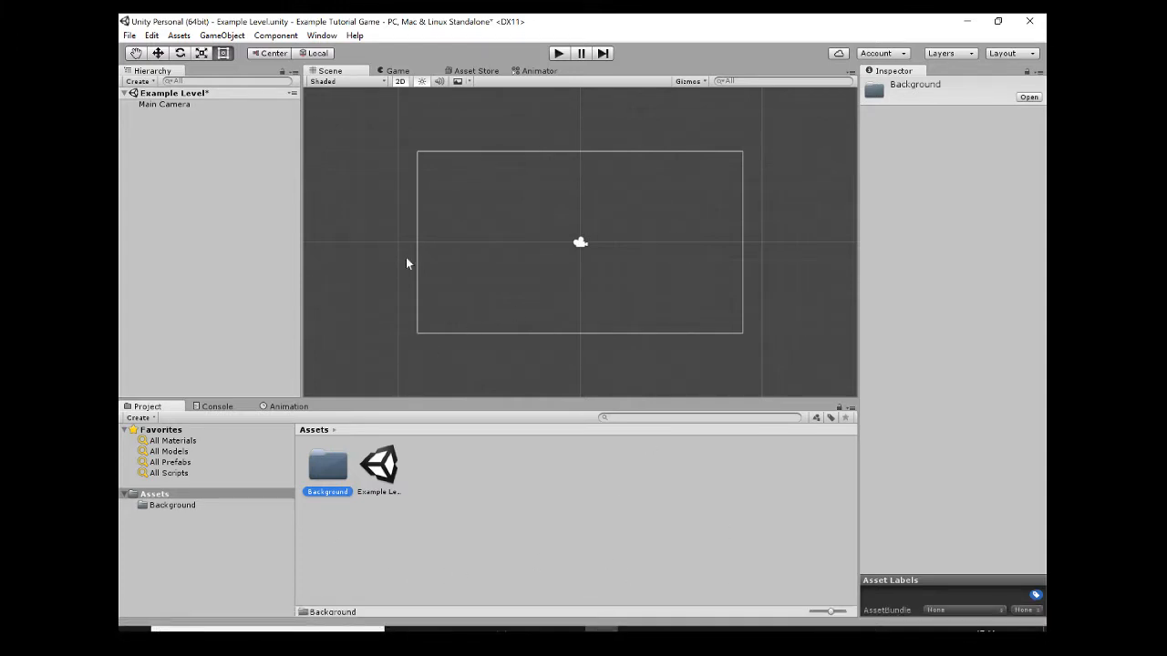
- Place the Backgroundsky sprite in the scene at about X -0.09, Y 0.02, and run and stop the game to preview it
double_click(320, 461)
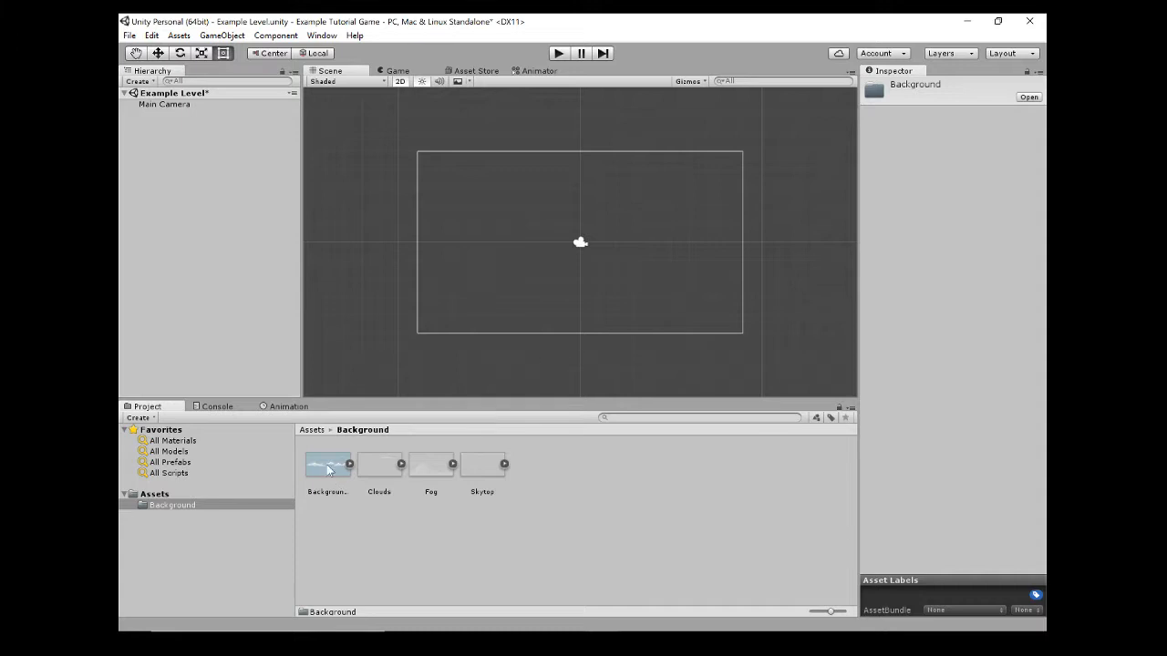
left_click_drag(326, 469, 589, 253)
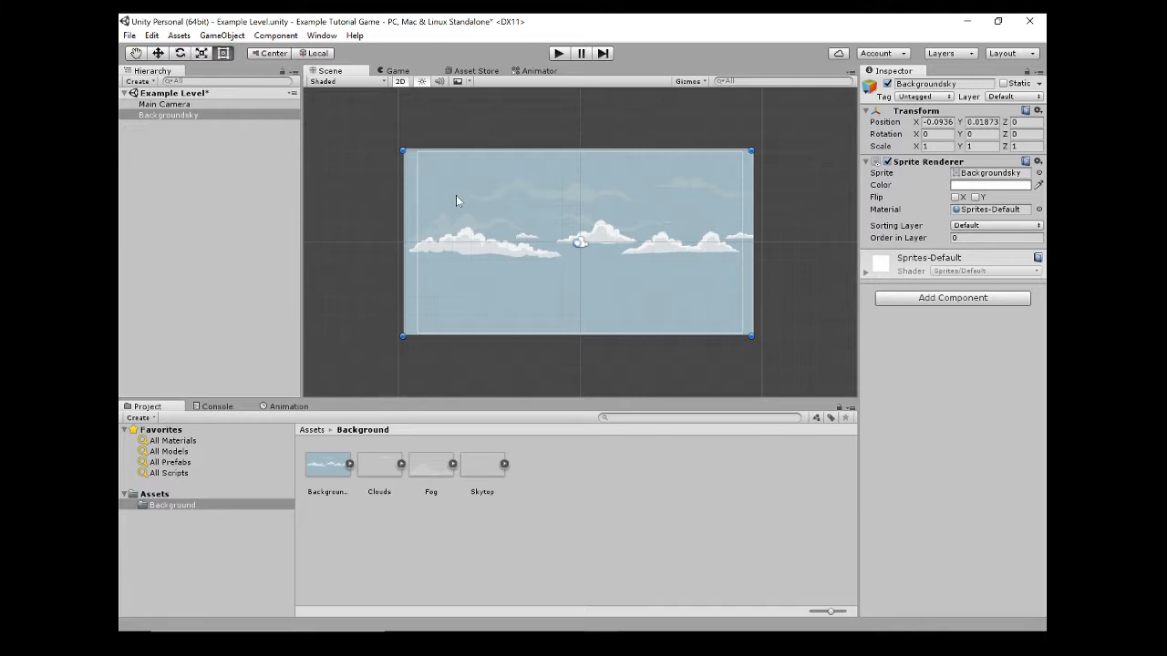
left_click(191, 142)
left_click(172, 118)
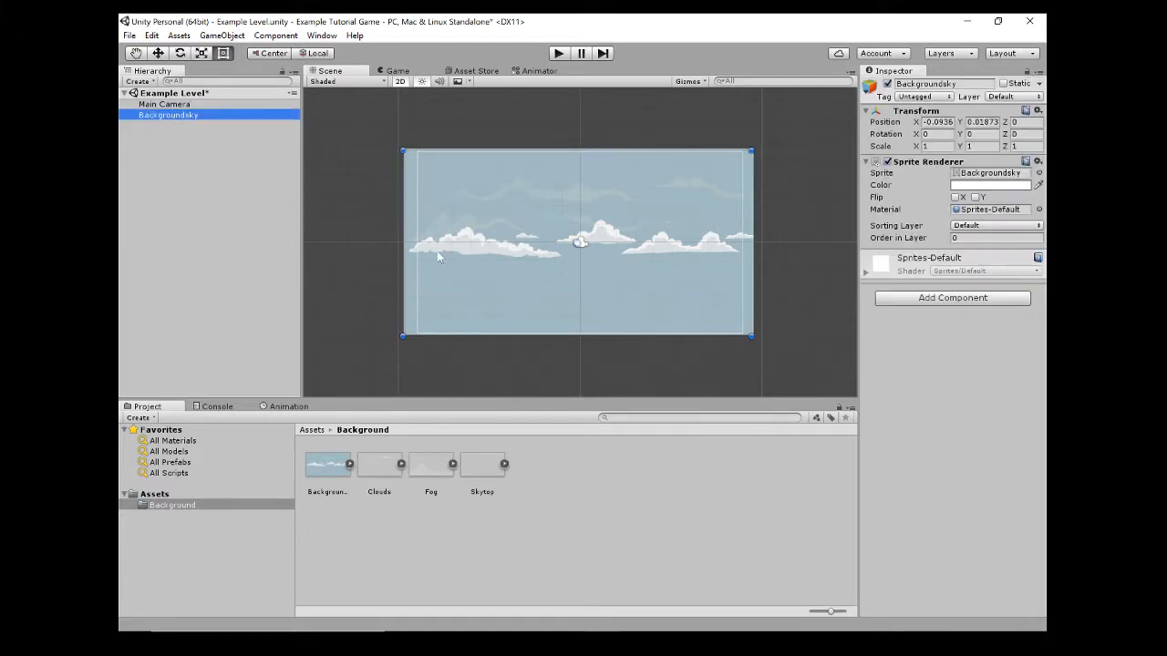
left_click(558, 53)
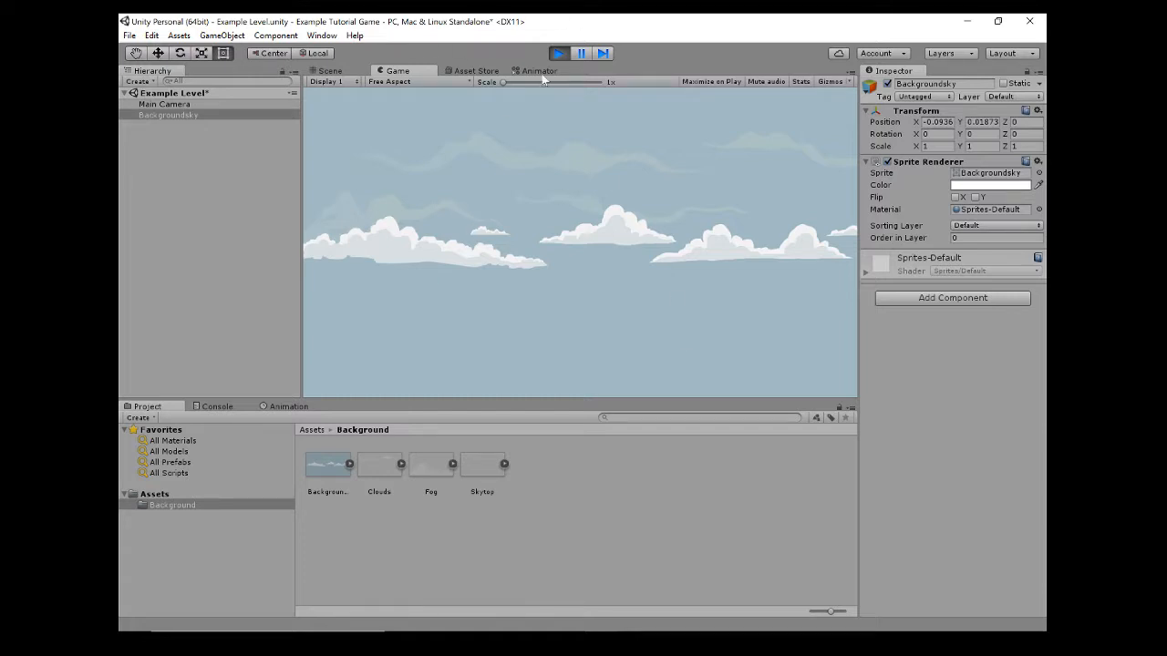
left_click(558, 53)
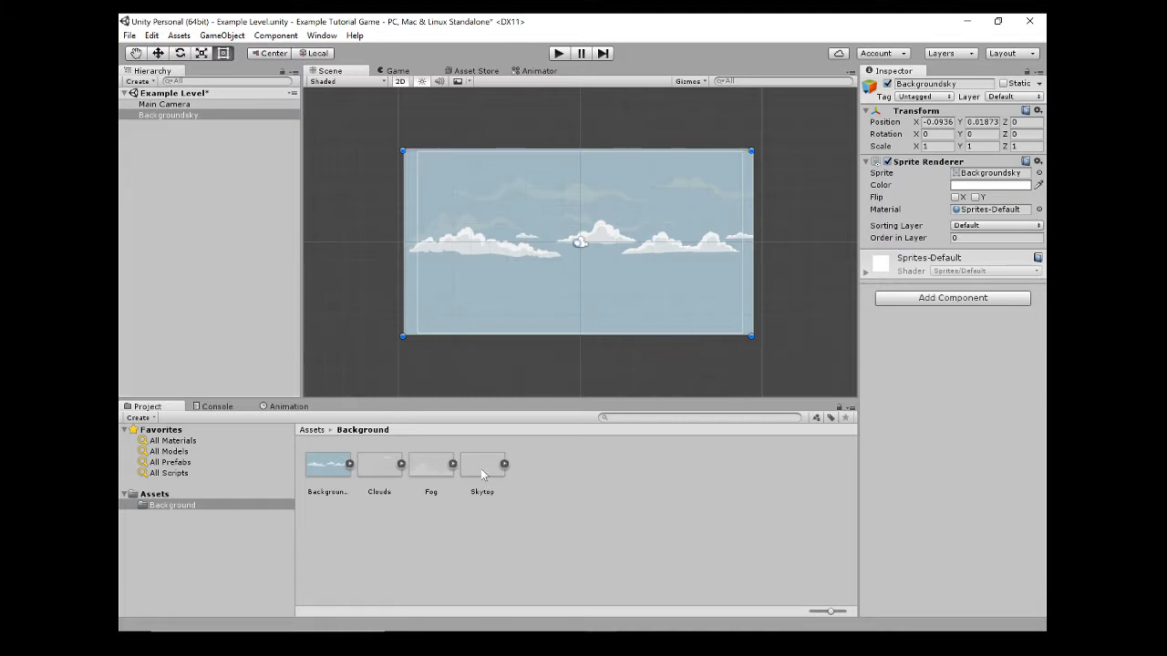
- Add the Fog sprite over the sky at about X -0.51, Y -0.24, and compare the Fog and Backgroundsky objects in the scene
left_click_drag(422, 469, 569, 248)
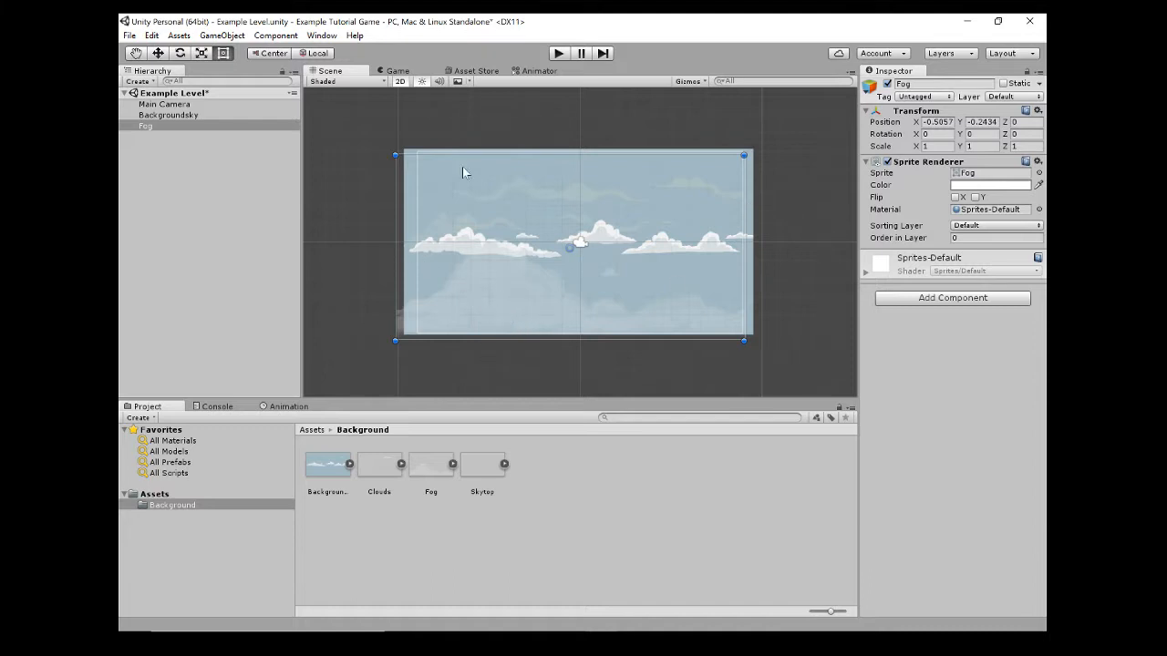
left_click(173, 114)
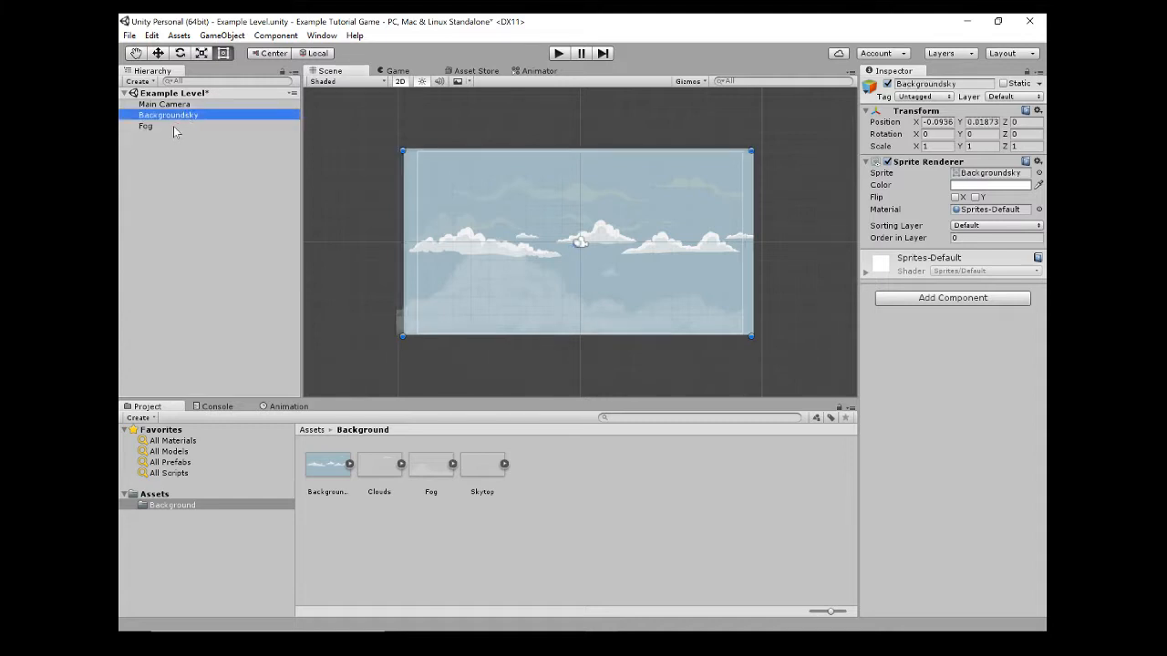
left_click(173, 126)
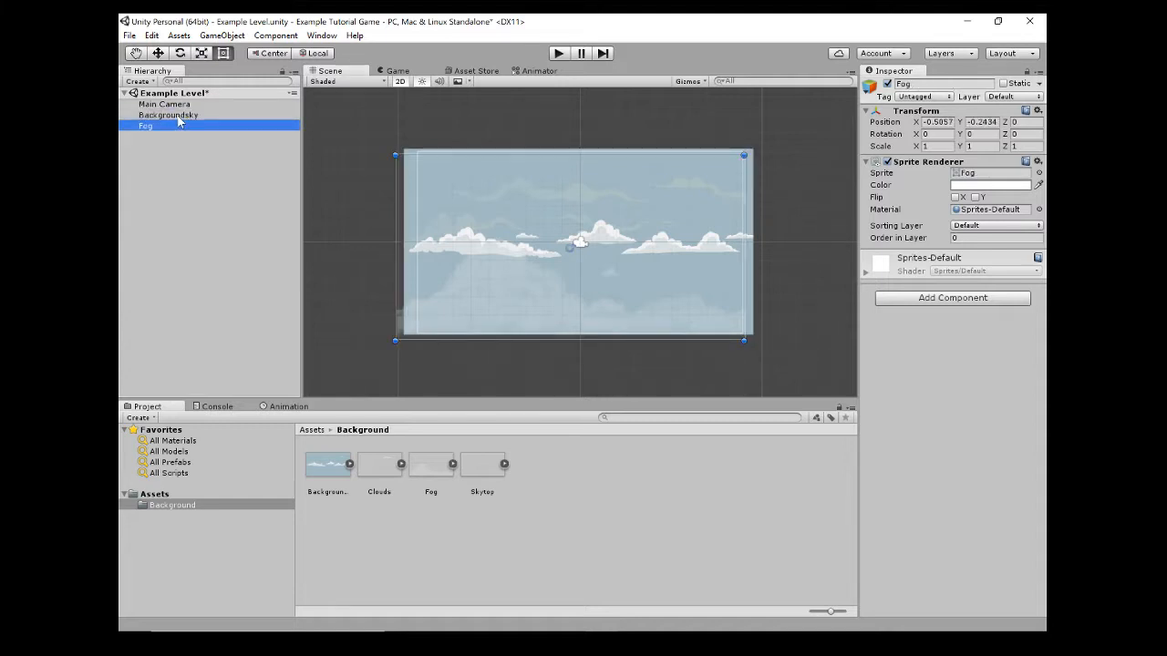
left_click(179, 116)
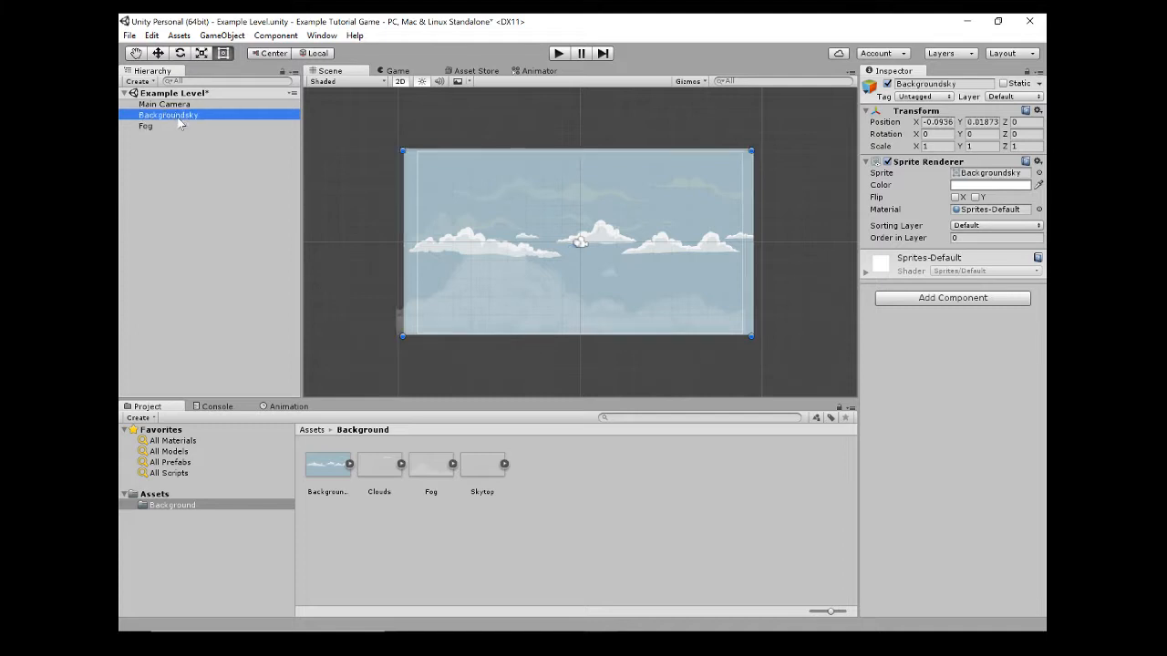
left_click(177, 125)
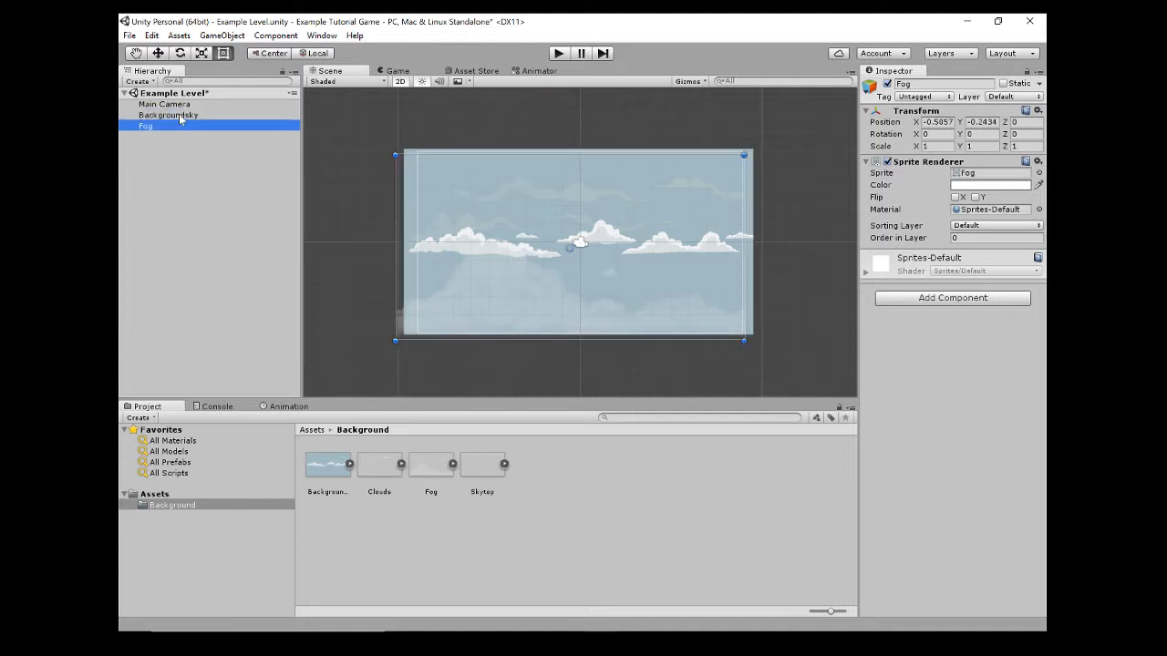
left_click(178, 116)
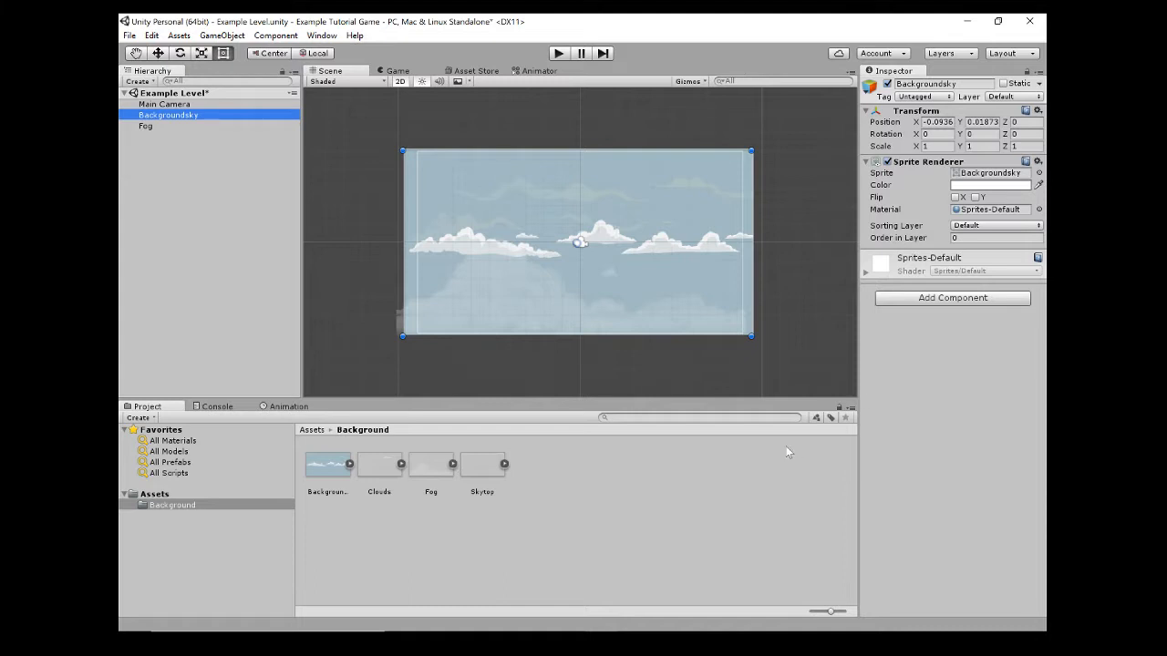
left_click(151, 128)
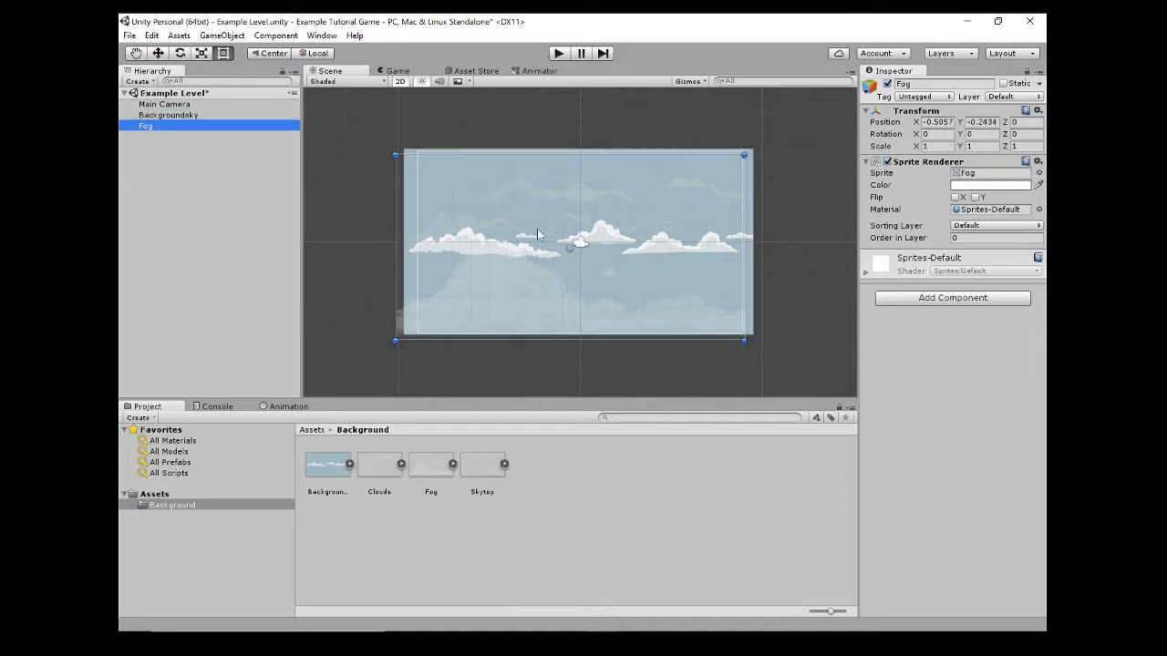
left_click(186, 116)
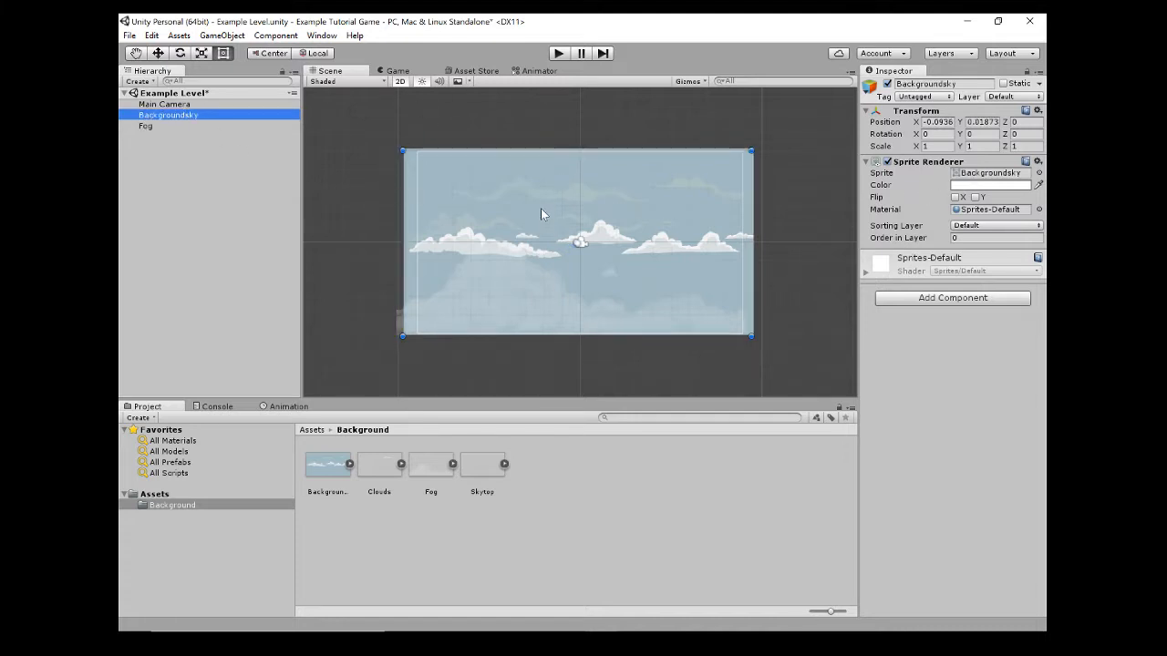
- Examine the layered background sprites by zooming and panning the Scene view, and return to the Rect tool
scroll(530, 212, "down", 4)
scroll(471, 200, "up", 3)
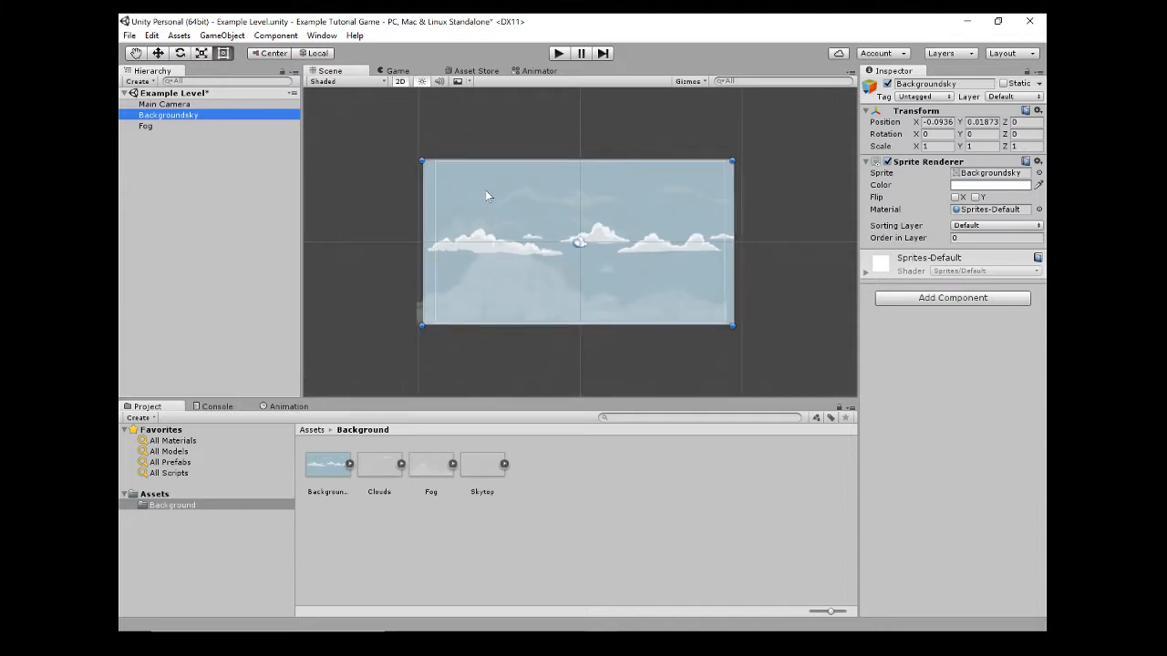
scroll(588, 195, "up", 2)
scroll(501, 210, "down", 1)
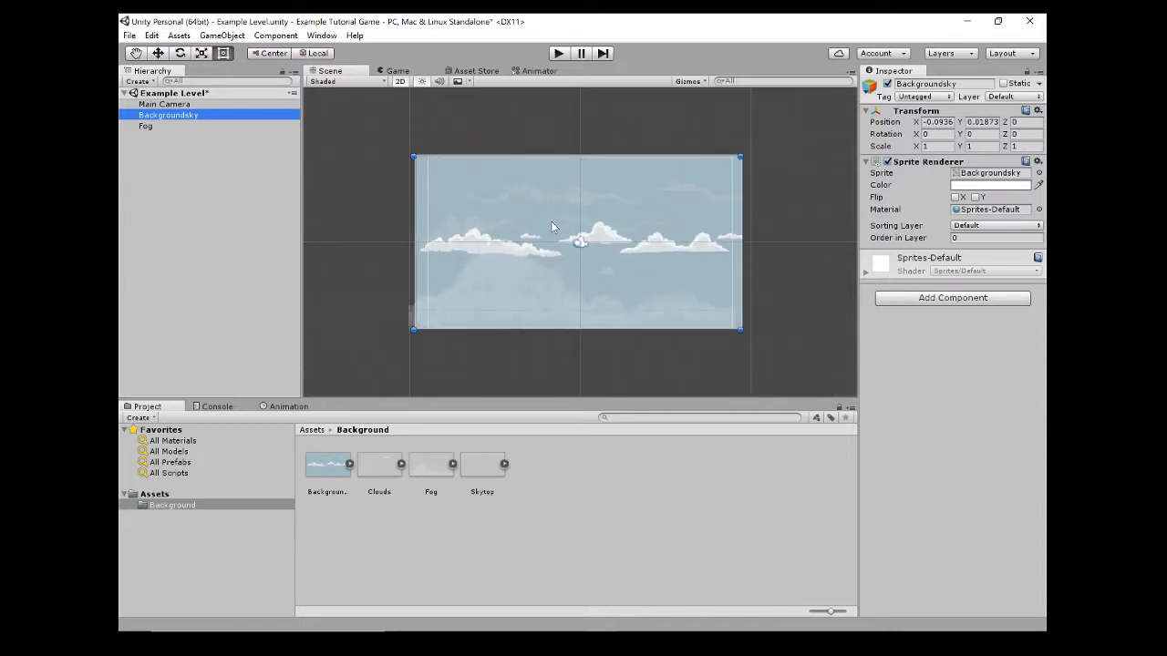
key("q")
mouse_move(559, 268)
left_mouse_down()
mouse_move(613, 297)
mouse_move(477, 302)
mouse_move(534, 261)
mouse_move(644, 297)
mouse_move(506, 236)
mouse_move(547, 287)
mouse_move(578, 238)
mouse_move(589, 295)
mouse_move(568, 270)
left_mouse_up()
right_click_drag(590, 289, 618, 368, "alt")
mouse_move(618, 367)
left_mouse_down()
mouse_move(571, 377)
mouse_move(556, 365)
mouse_move(606, 360)
left_mouse_up()
right_click_drag(649, 357, 605, 228, "alt")
left_click_drag(604, 229, 654, 258)
right_click_drag(650, 246, 803, 473, "alt")
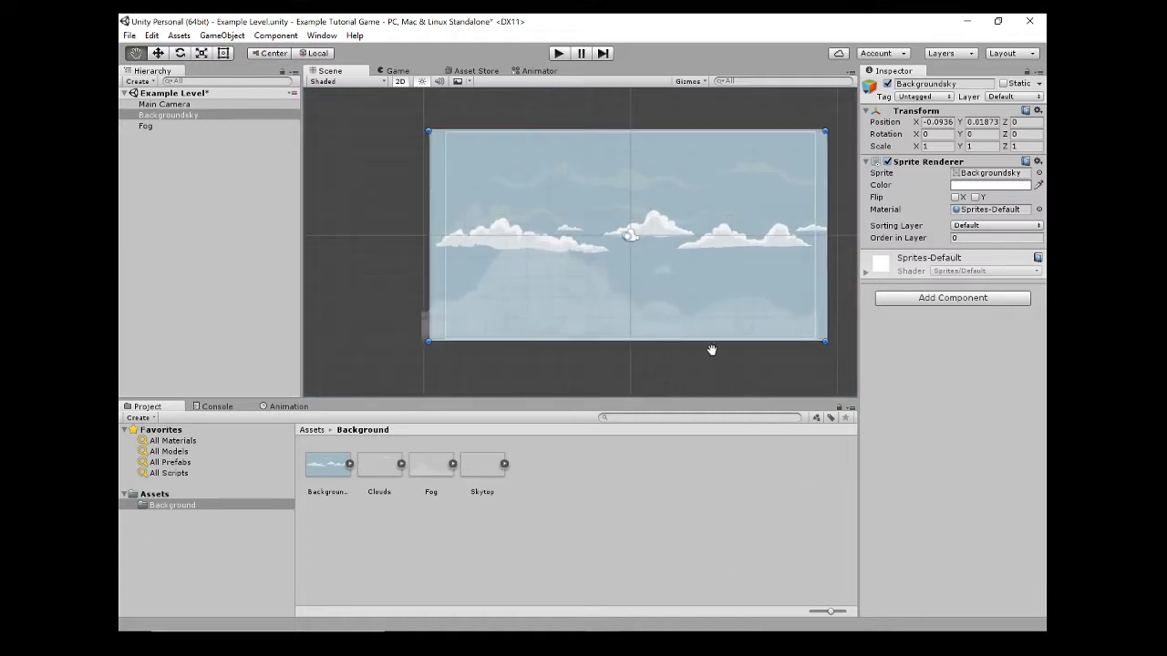
left_click_drag(711, 350, 641, 341)
key("t")
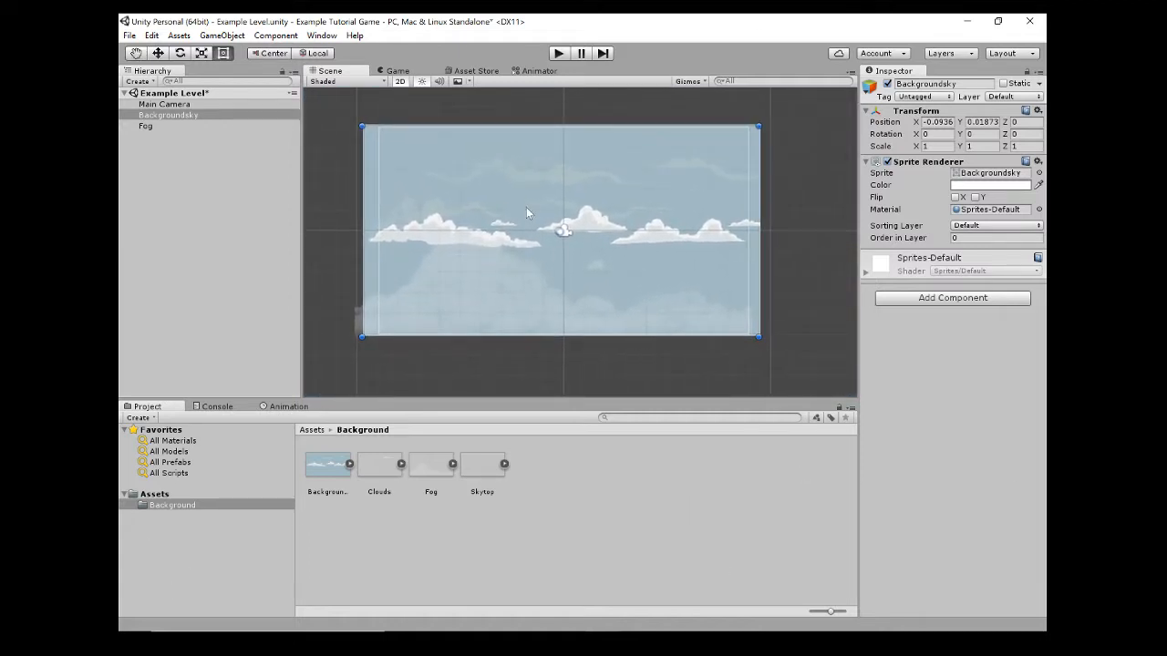
- Examine the Move, Rotate and Scale gizmos on the Backgroundsky object by cycling through the transform tools
left_click(150, 117)
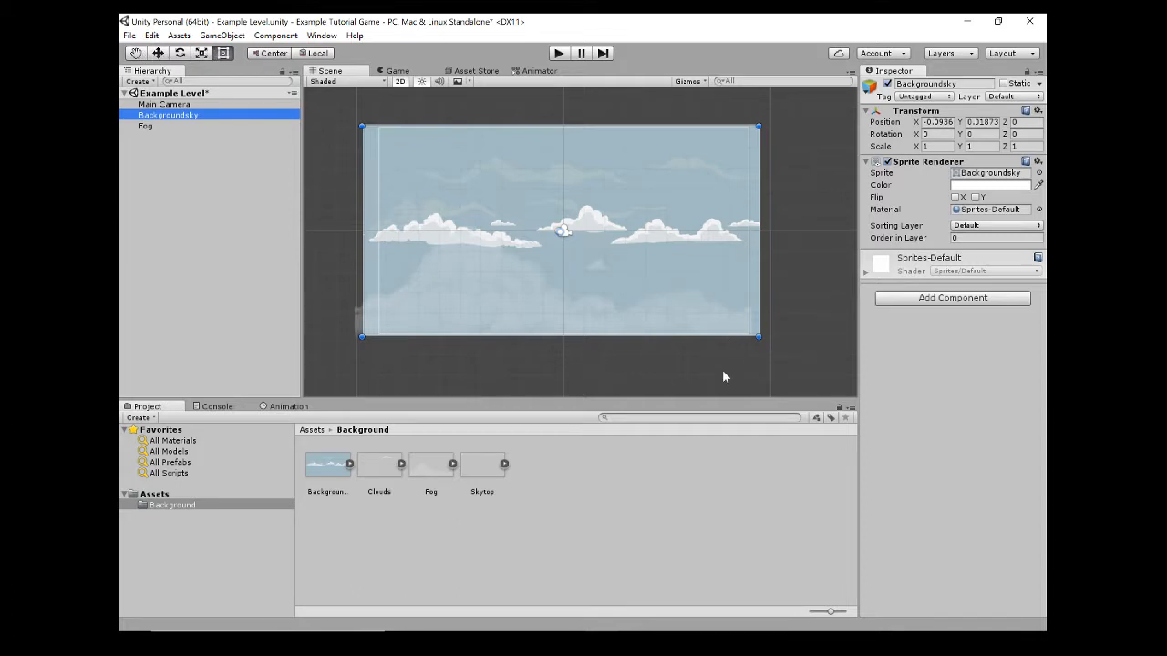
left_click(158, 52)
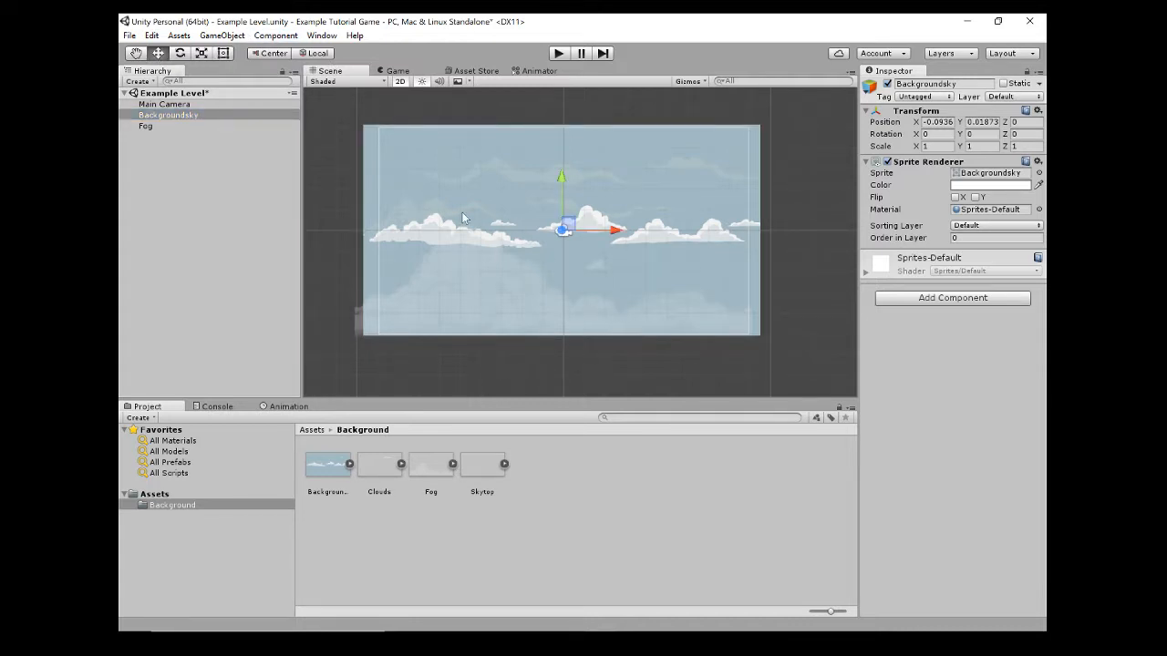
left_click(180, 53)
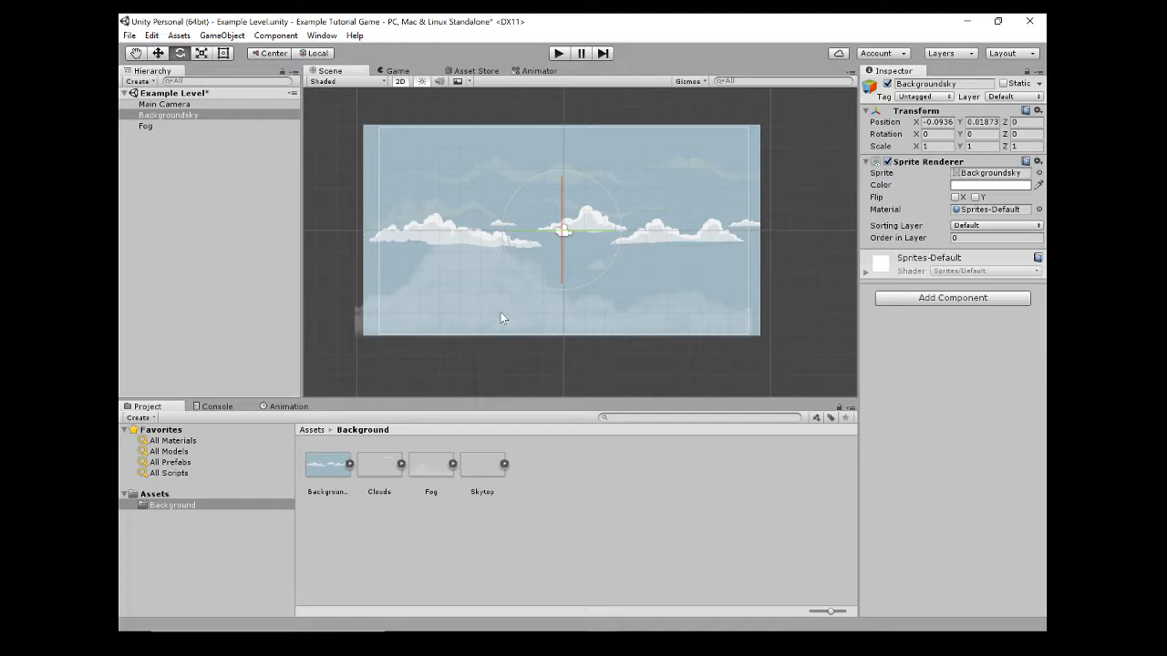
left_click(201, 53)
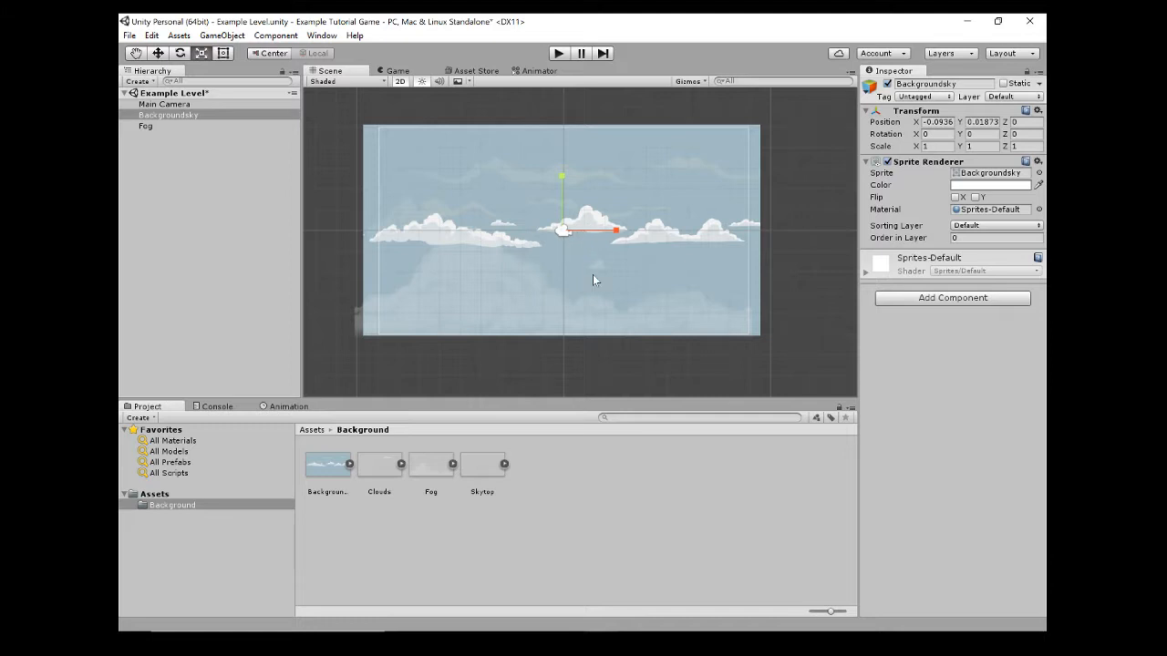
key("w")
key("e")
key("r")
key("w")
key("e")
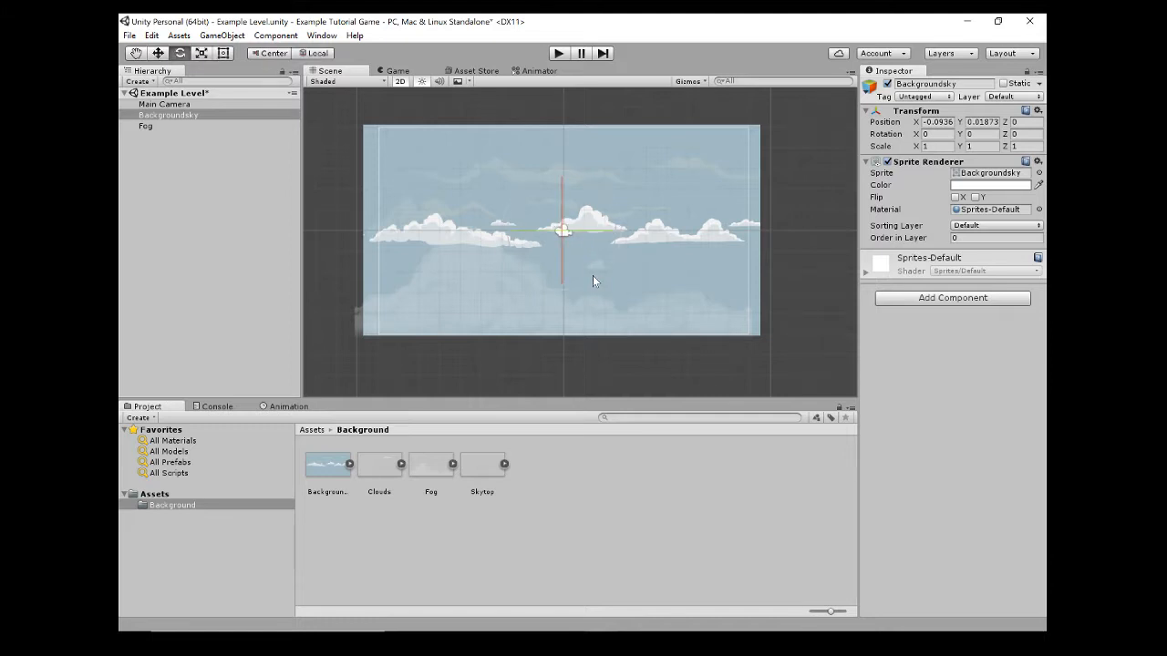
key("r")
key("w")
key("e")
key("r")
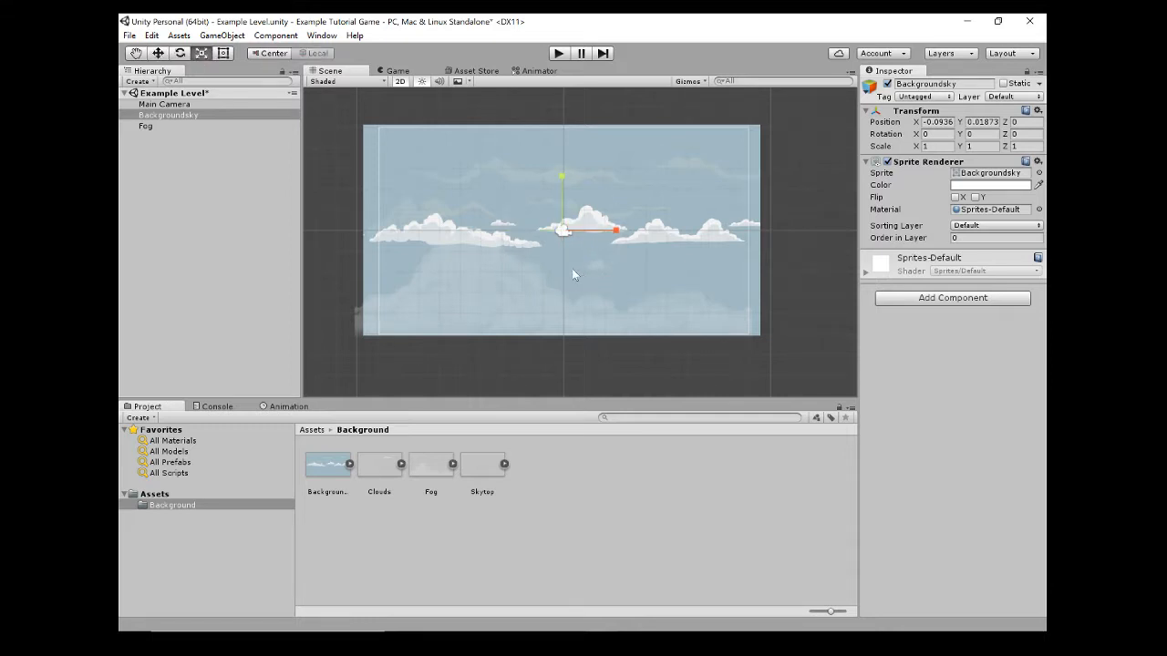
- Move the Backgroundsky sprite with the Move tool to about X -0.1, Y -0.01
key("w")
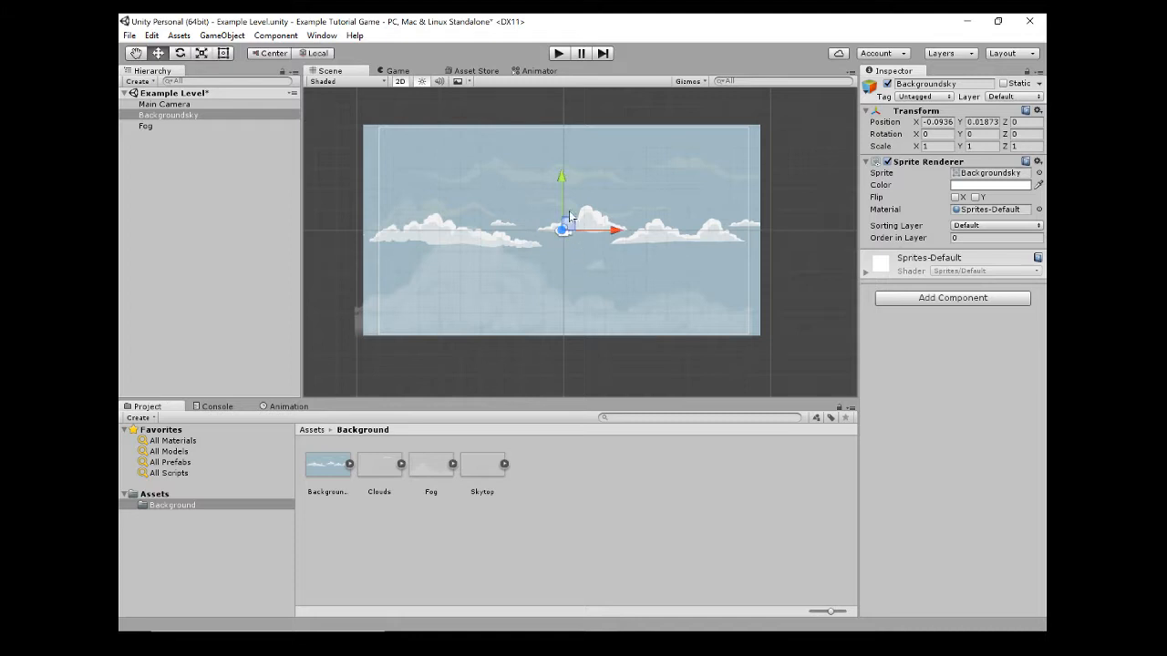
mouse_move(560, 178)
left_mouse_down()
mouse_move(545, 152)
mouse_move(532, 266)
mouse_move(563, 165)
left_mouse_up()
left_click_drag(580, 204, 569, 229)
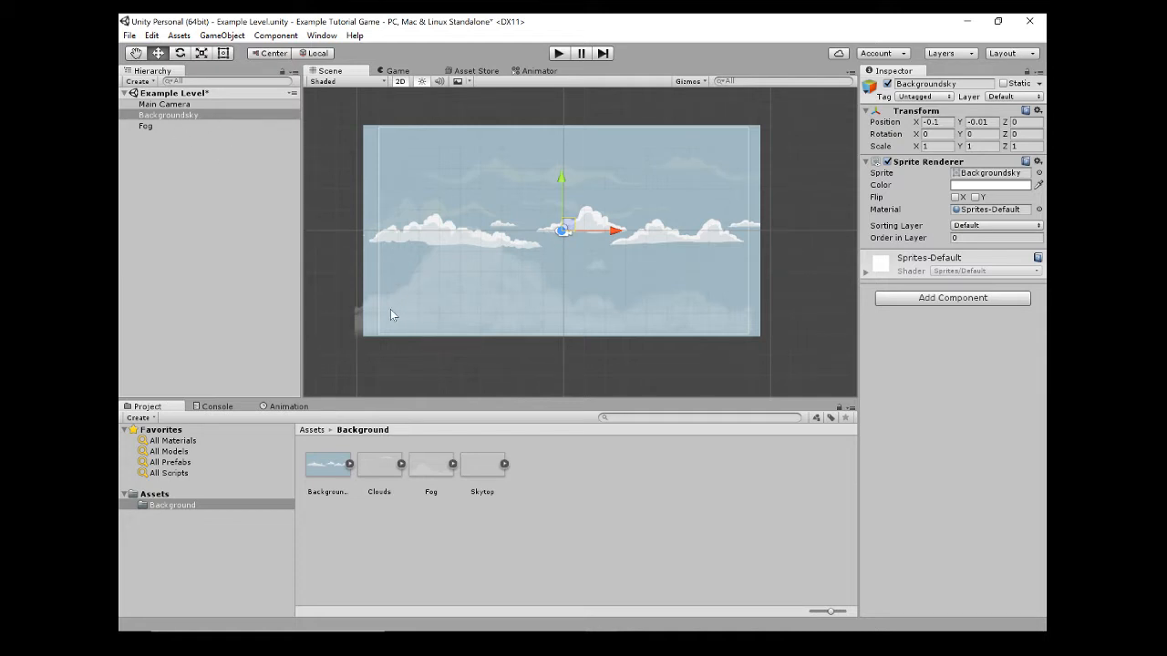
- Try moving the Fog sprite to about X -2.98, Y 1.14, and alternate between selecting Fog and Backgroundsky in the scene
left_click(440, 306)
left_click_drag(562, 231, 512, 204)
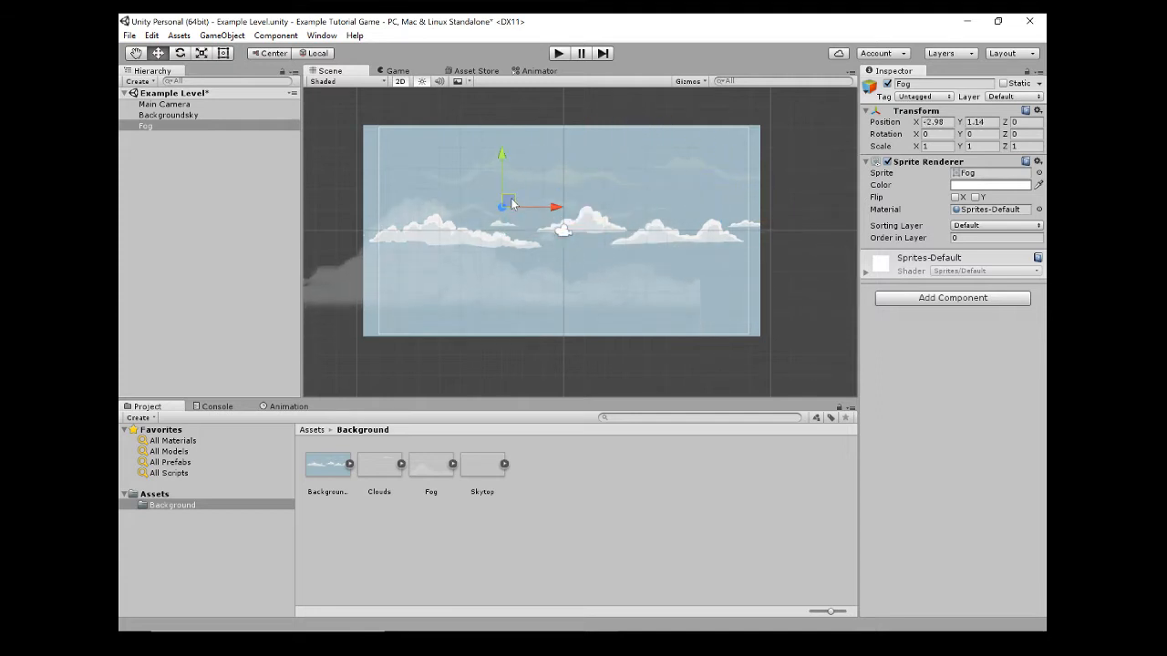
left_click(388, 203)
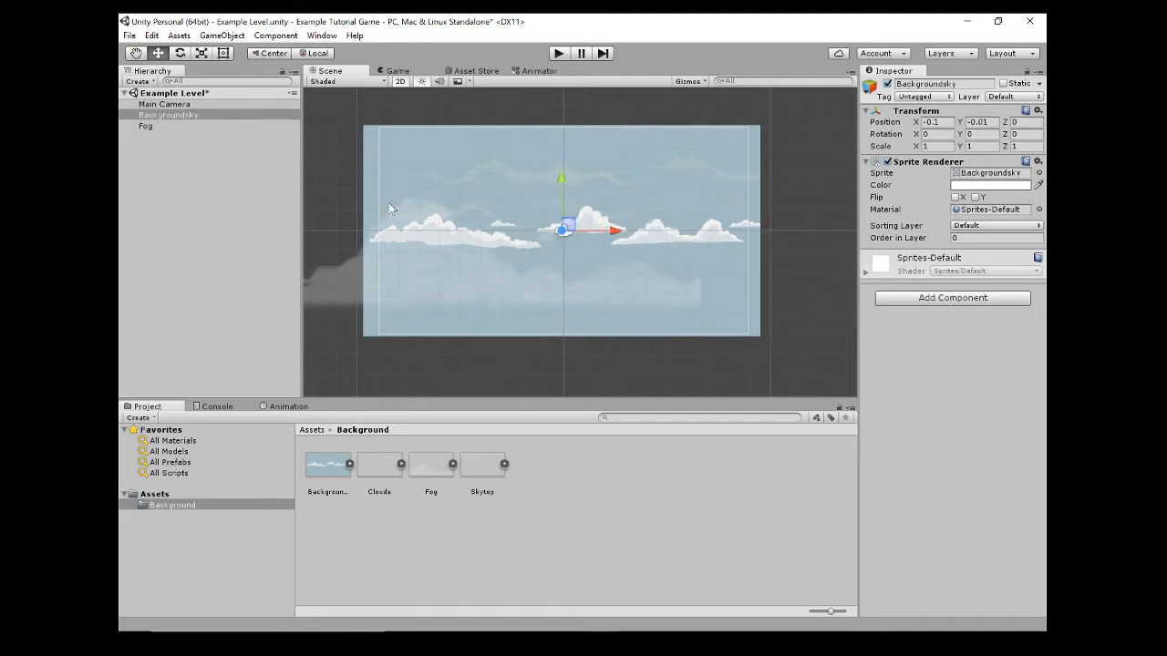
left_click(367, 242)
left_click(384, 169)
left_click(349, 289)
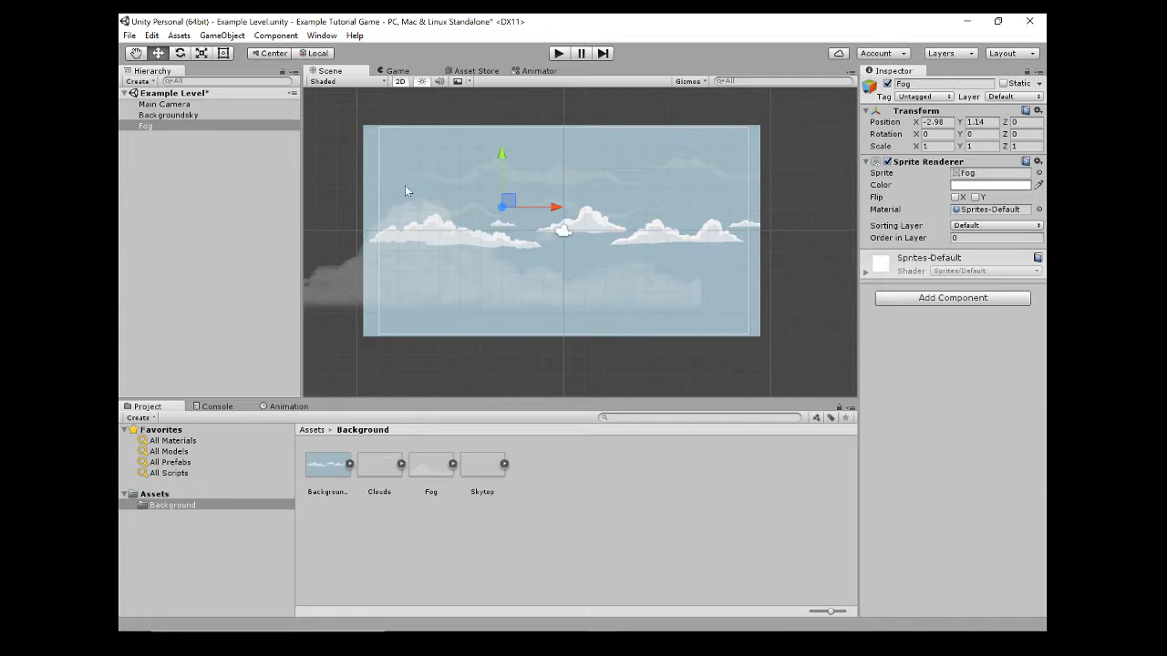
left_click(386, 254)
left_click(414, 182)
left_click(414, 187)
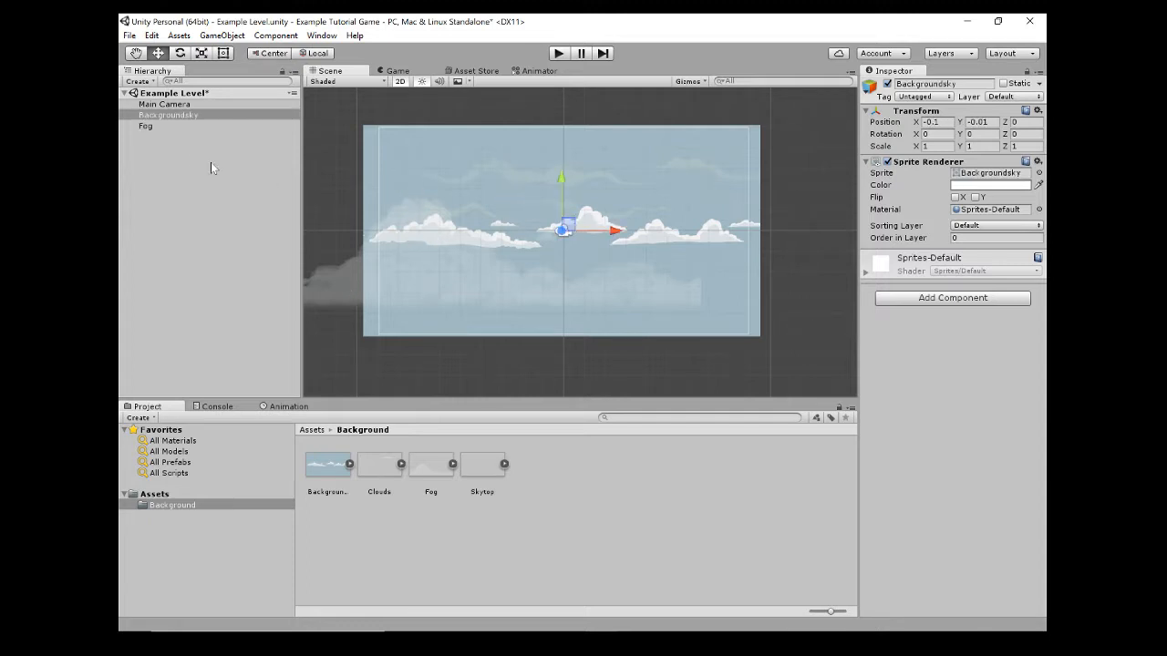
- Move the Fog sprite over the sky to about X -0.15, Y -0.41, and scale it uniformly to about 0.978
left_click(173, 127)
left_click_drag(488, 197, 572, 236)
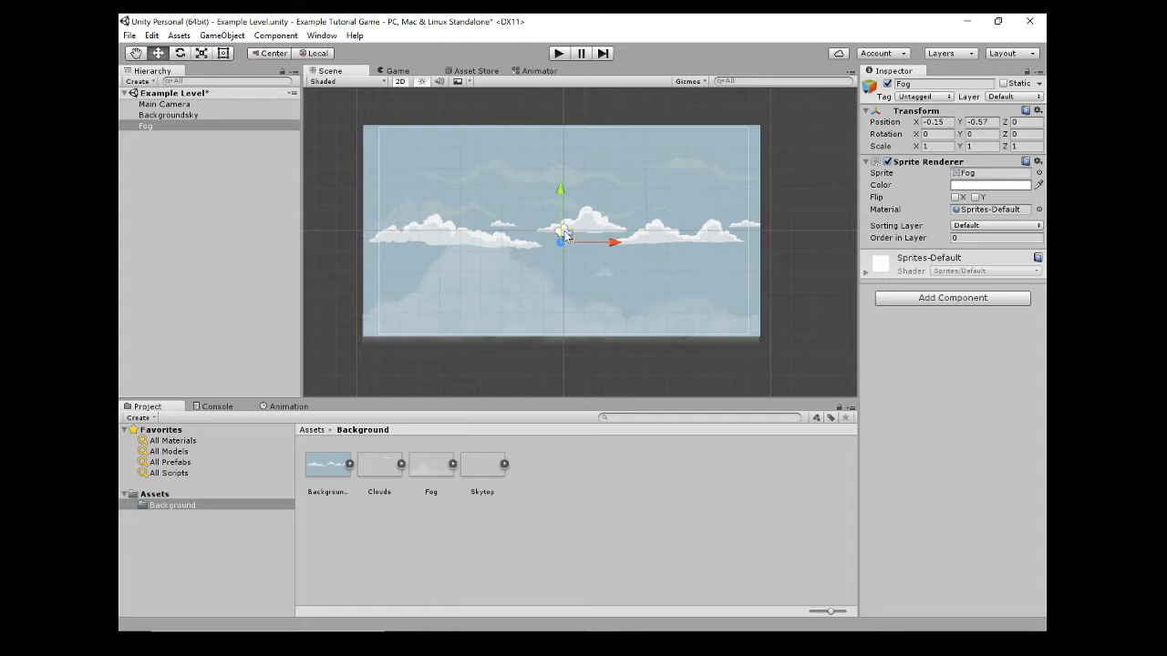
mouse_move(565, 234)
left_mouse_down()
mouse_move(651, 203)
mouse_move(632, 219)
mouse_move(543, 230)
mouse_move(592, 224)
mouse_move(558, 237)
left_mouse_up()
key("r")
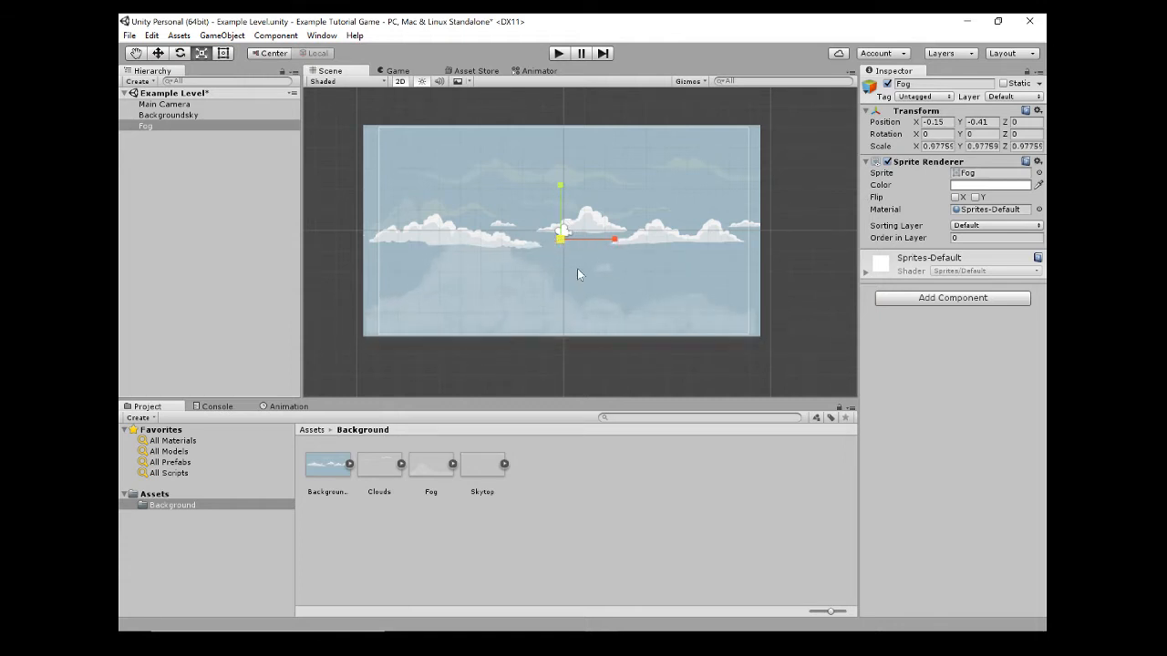
- Rotate the Fog sprite to about 0.126 degrees around Z and set its X position to 1.07
key("e")
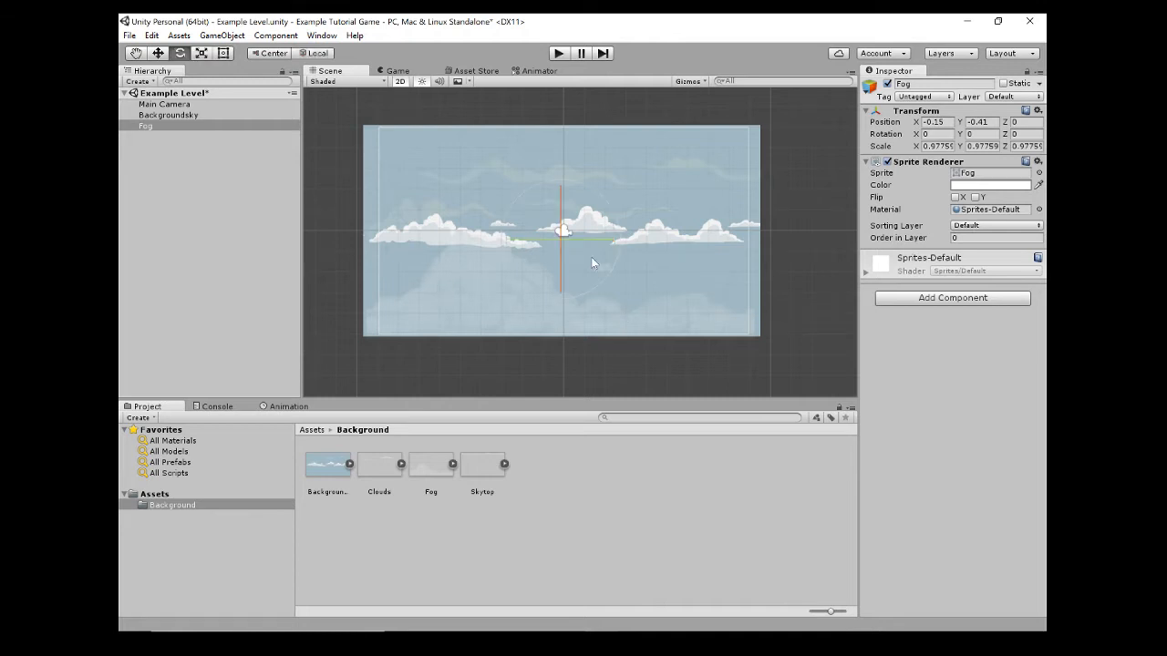
mouse_move(525, 189)
left_mouse_down()
mouse_move(592, 167)
mouse_move(589, 203)
mouse_move(533, 247)
mouse_move(519, 211)
mouse_move(537, 197)
left_mouse_up()
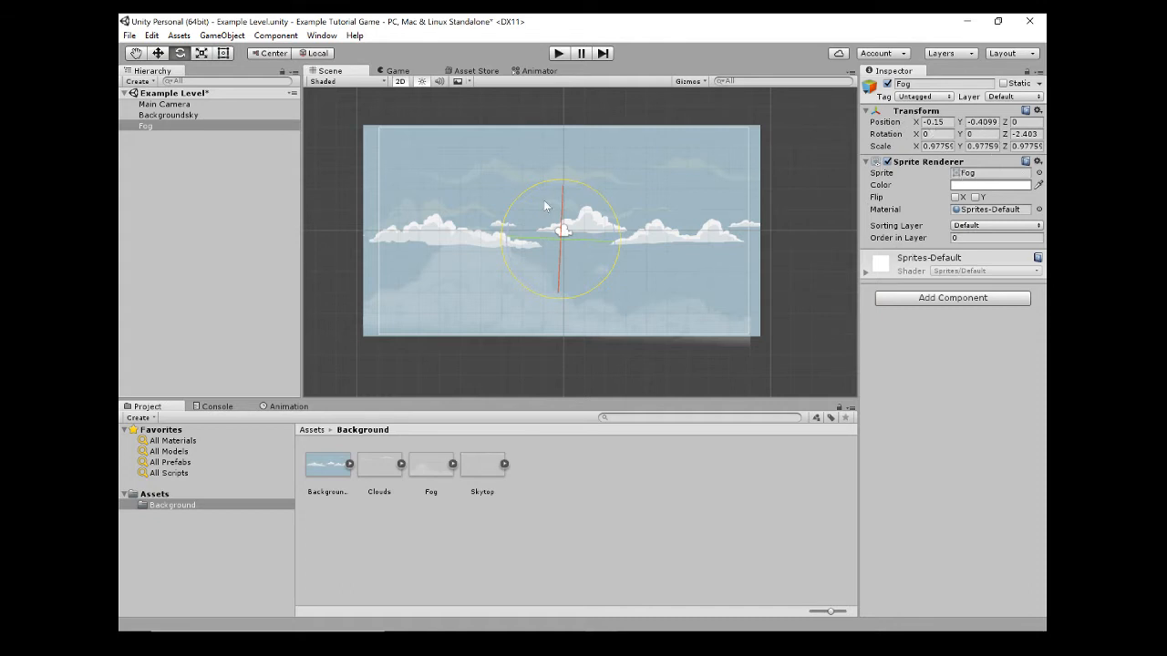
left_click_drag(545, 206, 533, 195)
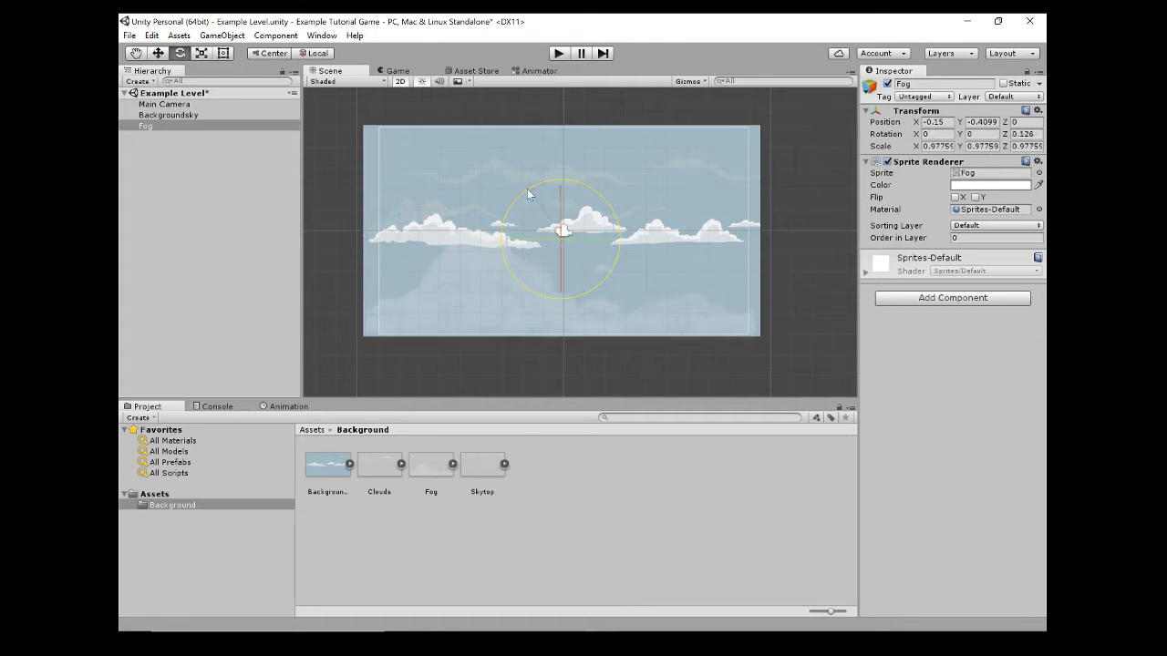
left_click(937, 125)
type("1.07")
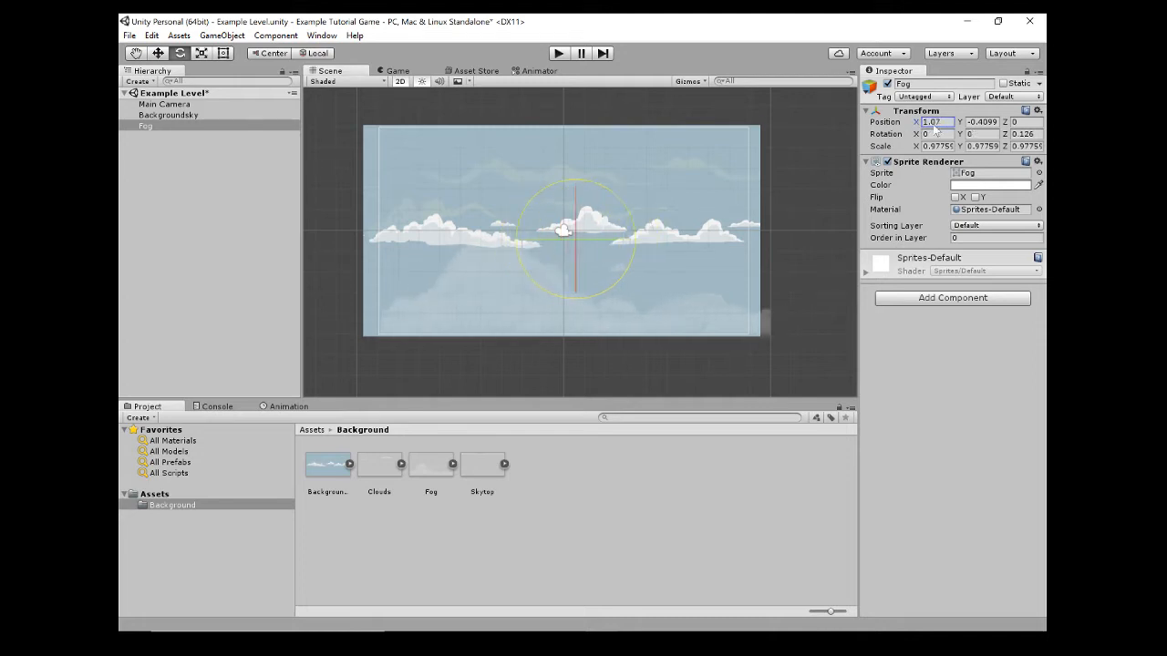
- Set the Fog sprite's X position to -0.23, and add the Clouds and Skytop sprites to the scene over the sky background
mouse_move(934, 128)
left_mouse_down()
mouse_move(895, 128)
mouse_move(935, 127)
mouse_move(923, 125)
left_mouse_up()
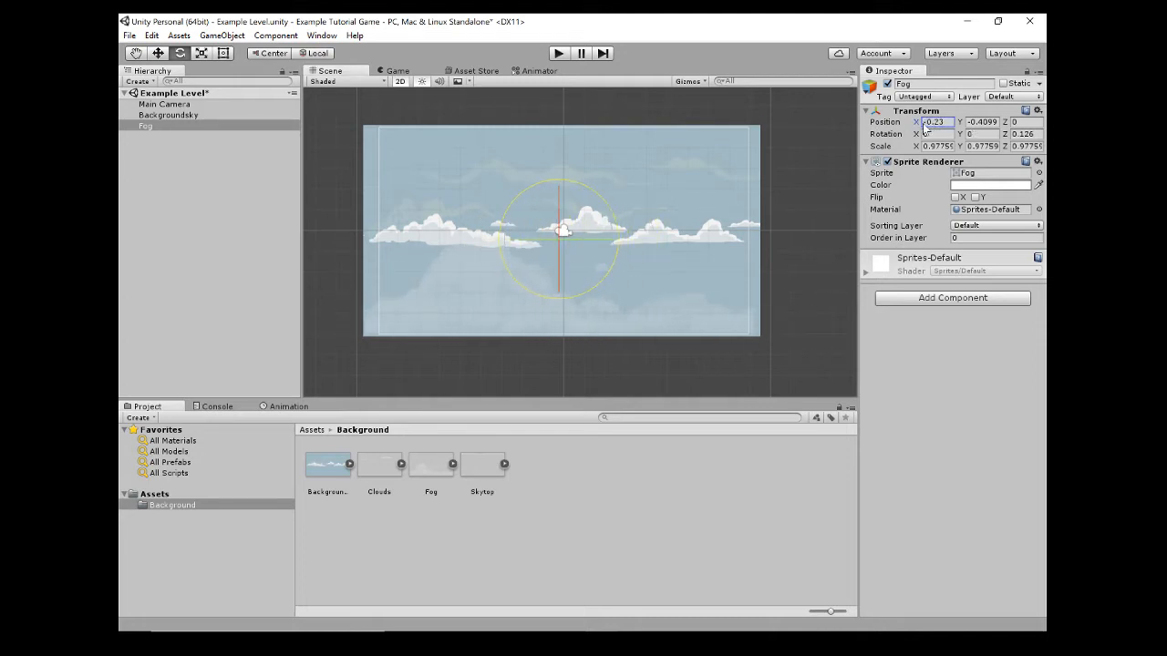
left_click(608, 375)
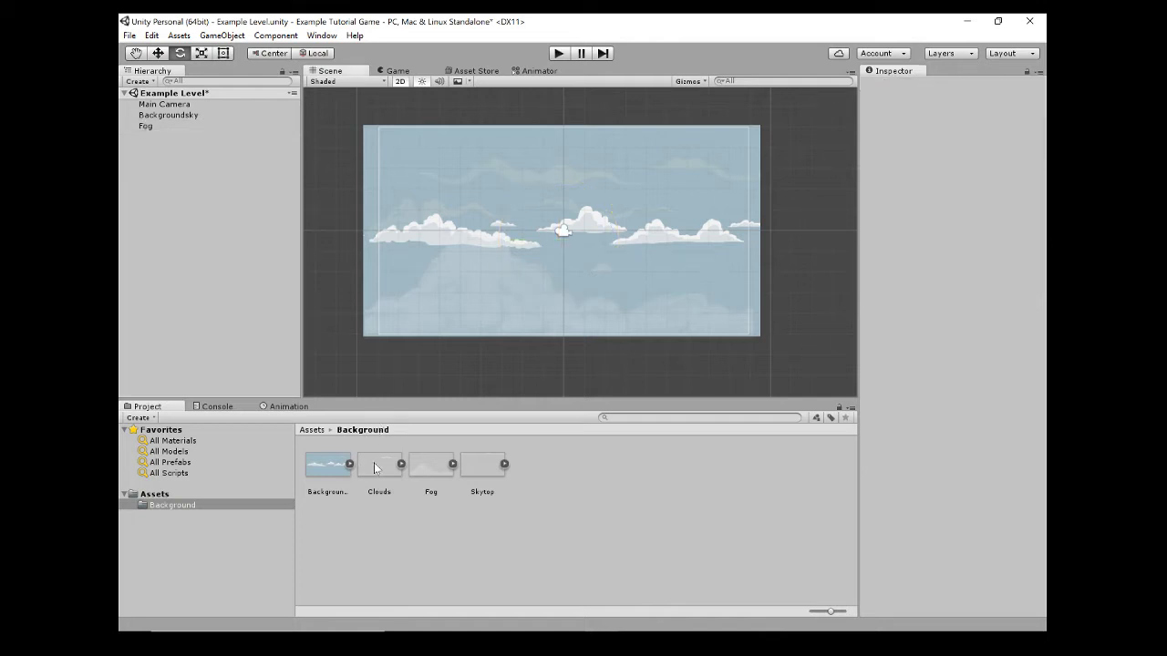
left_click_drag(381, 463, 583, 219)
left_click_drag(463, 480, 562, 232)
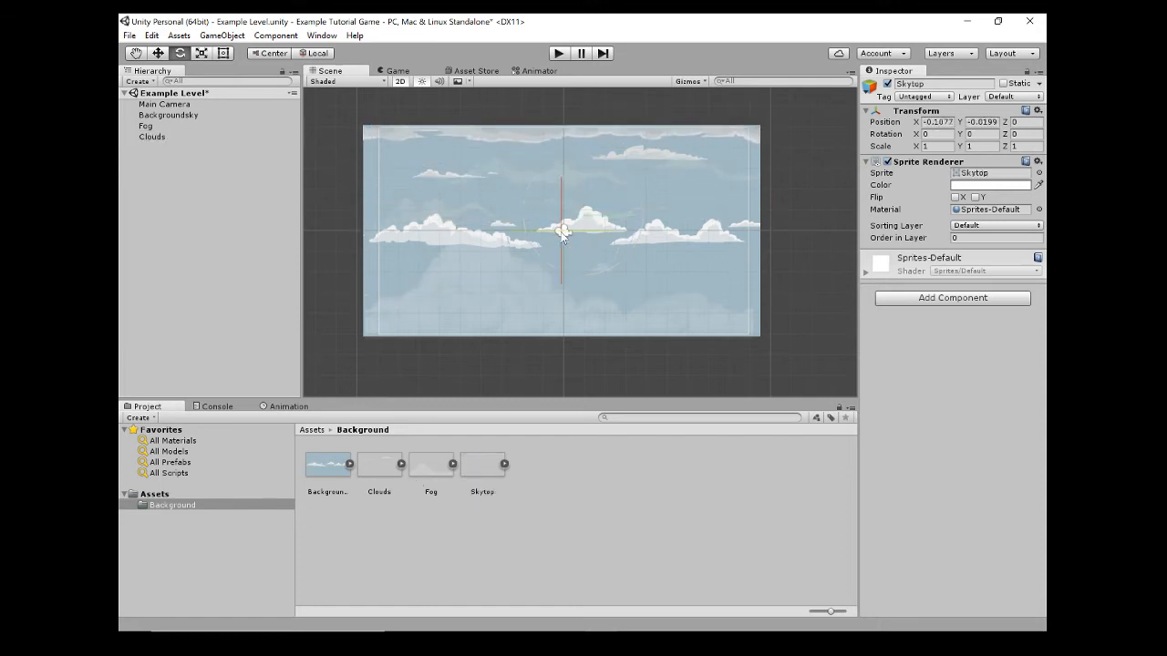
- Examine the layered background up close in the scene, checking how the sprites cover its edges and the camera frame
scroll(736, 221, "up", 10)
middle_click_drag(736, 220, 589, 284)
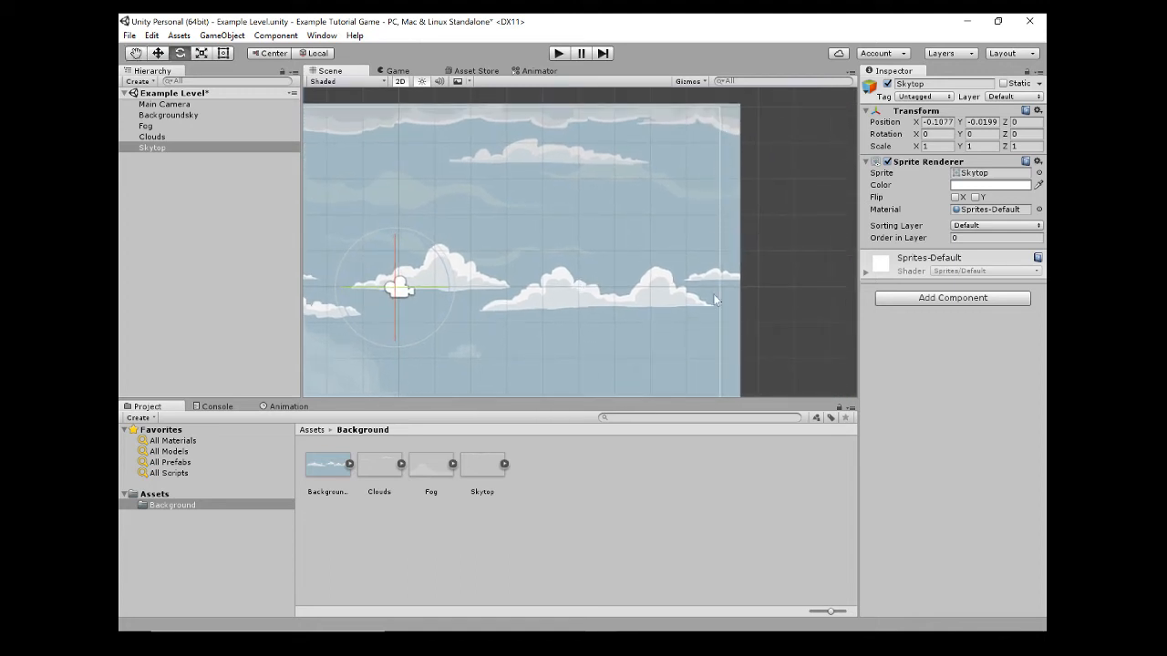
mouse_move(651, 221)
middle_mouse_down()
mouse_move(738, 265)
mouse_move(462, 222)
mouse_move(569, 245)
mouse_move(565, 219)
middle_mouse_up()
middle_click_drag(584, 319, 578, 206)
middle_click_drag(581, 279, 570, 270)
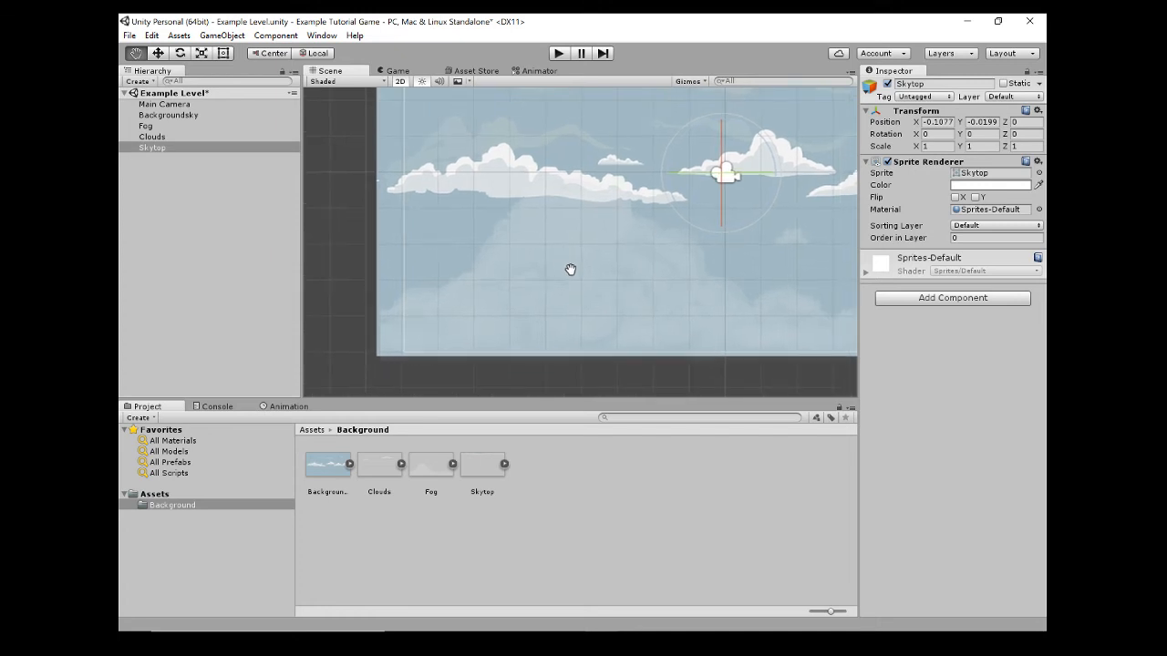
middle_click_drag(628, 296, 523, 284)
middle_click_drag(710, 286, 548, 280)
middle_click_drag(707, 320, 664, 318)
middle_click_drag(692, 190, 671, 295)
middle_click_drag(685, 203, 687, 251)
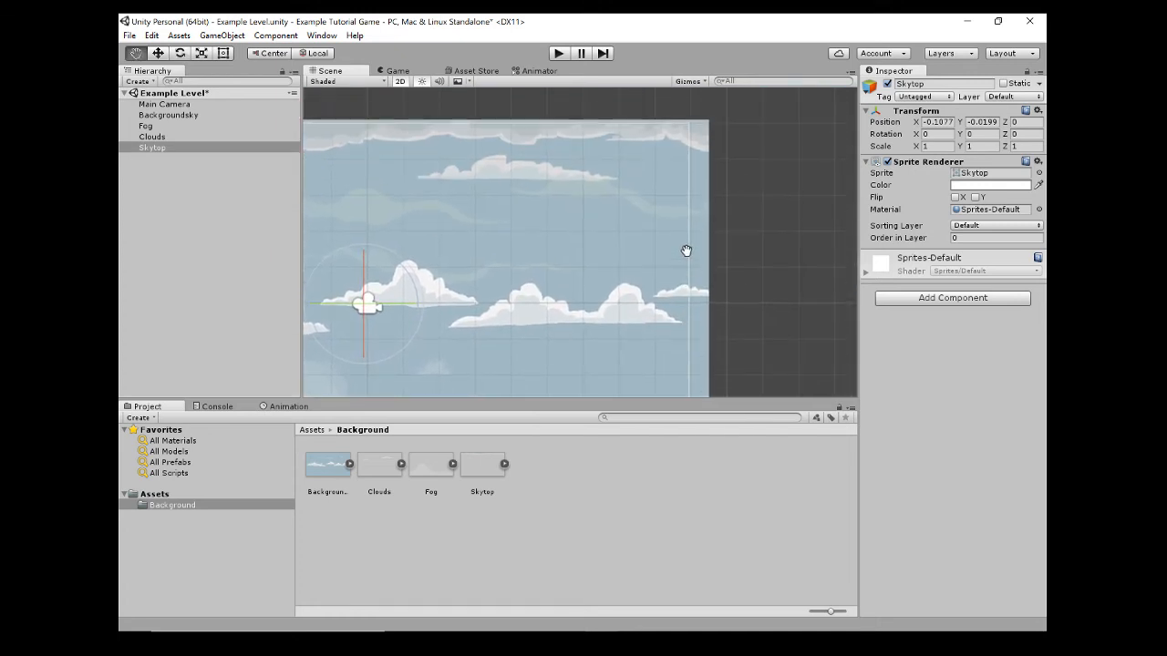
middle_click_drag(560, 156, 687, 161)
- Run the game to preview the finished background through the camera, and stop the playback
left_click(558, 54)
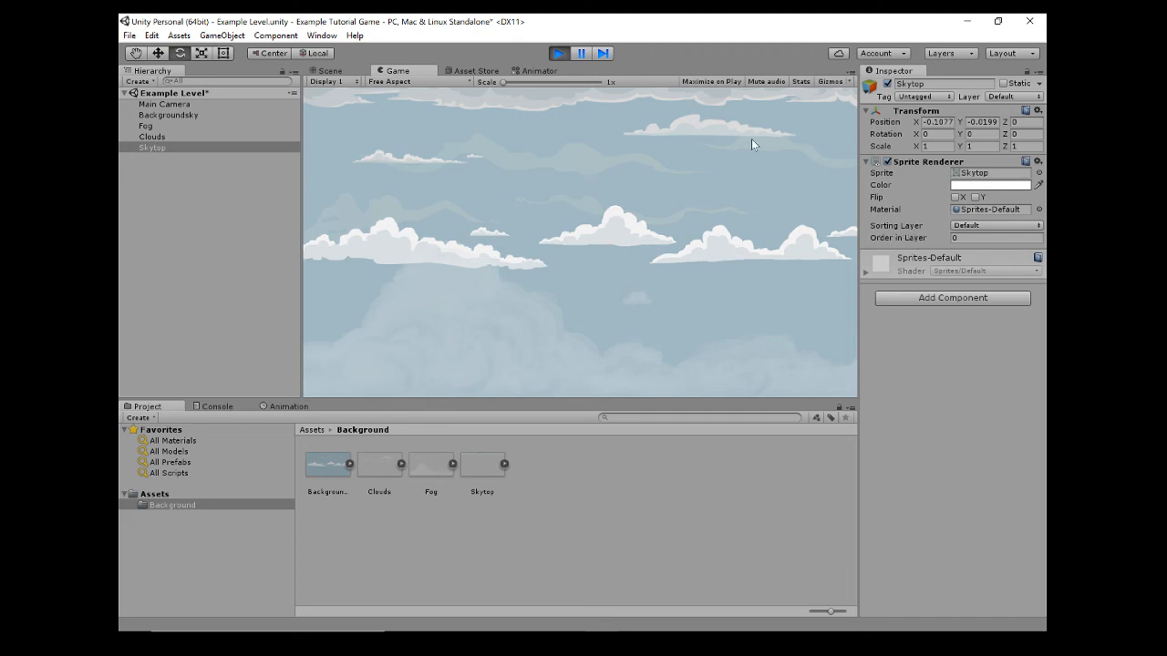
left_click(554, 56)
key("alt+Tab")
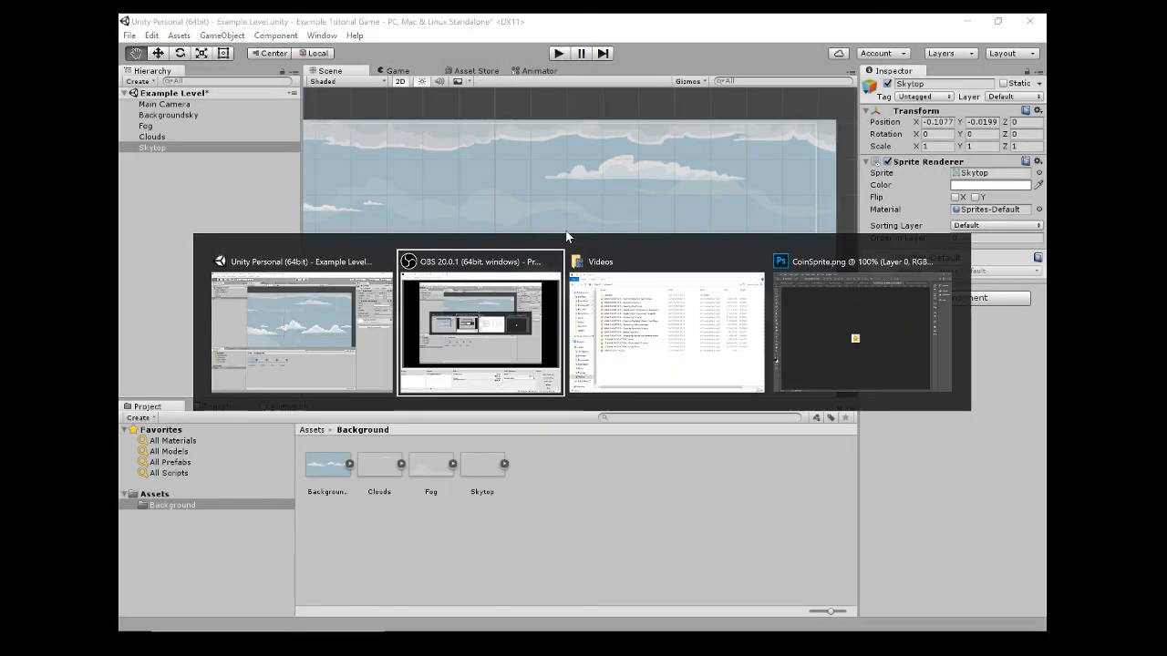